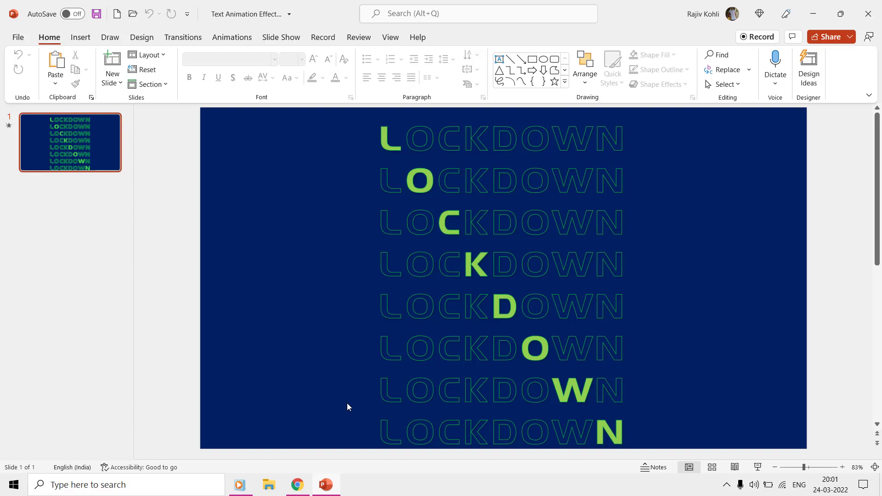
# Create a new blank presentation and set the slide layout to Blank.
pyautogui.click(302, 490)
pyautogui.click(17, 37)
pyautogui.click(32, 81)
pyautogui.click(162, 121)
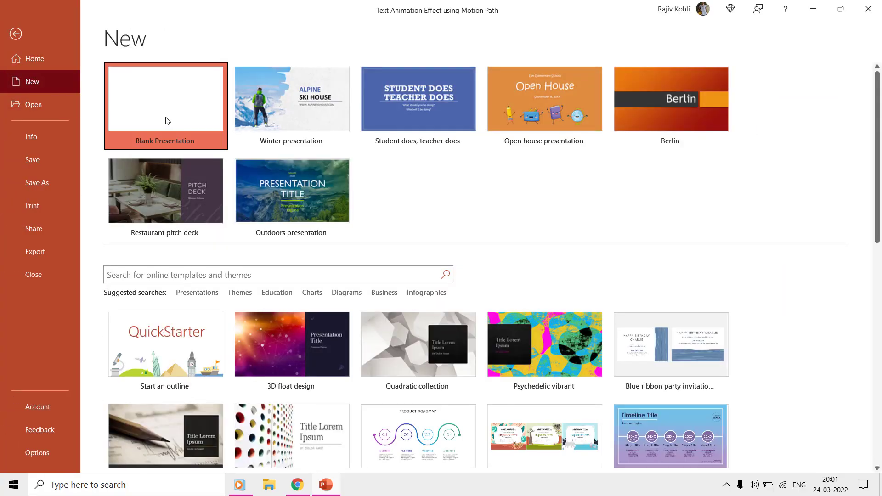
pyautogui.click(142, 56)
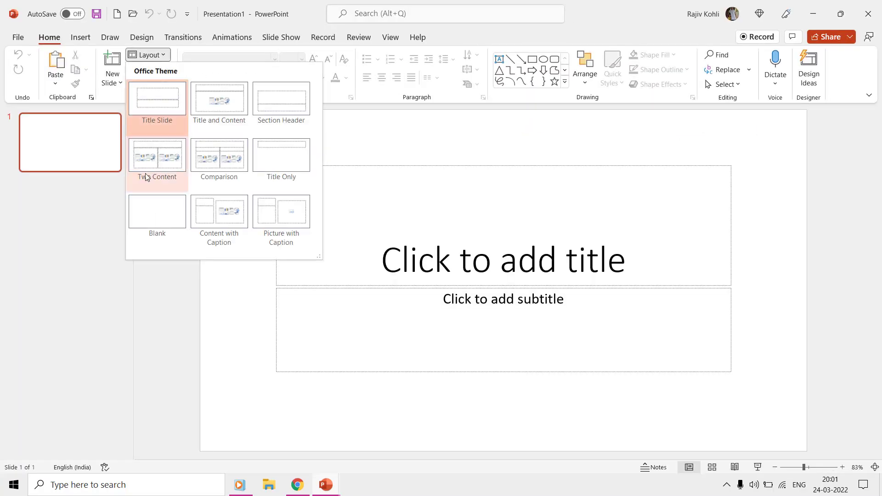
pyautogui.click(146, 217)
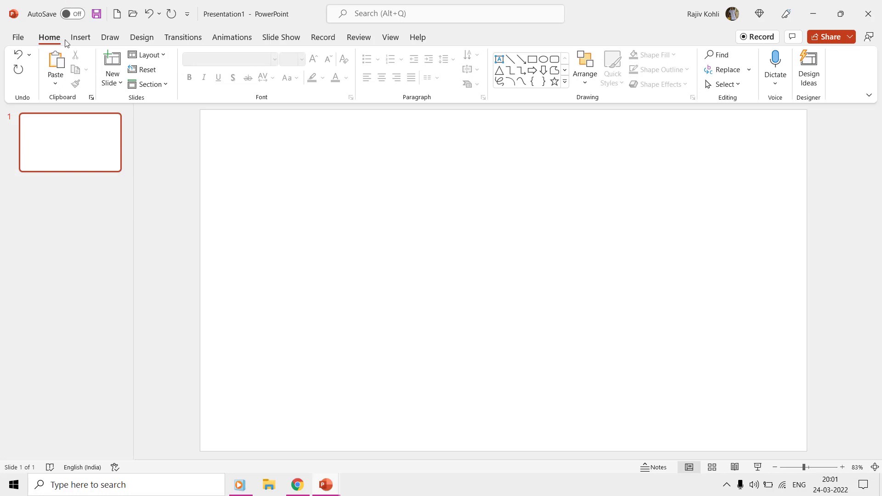
# Insert LOCKDOWN as plain black WordArt and set it in the Action Force font.
pyautogui.click(80, 37)
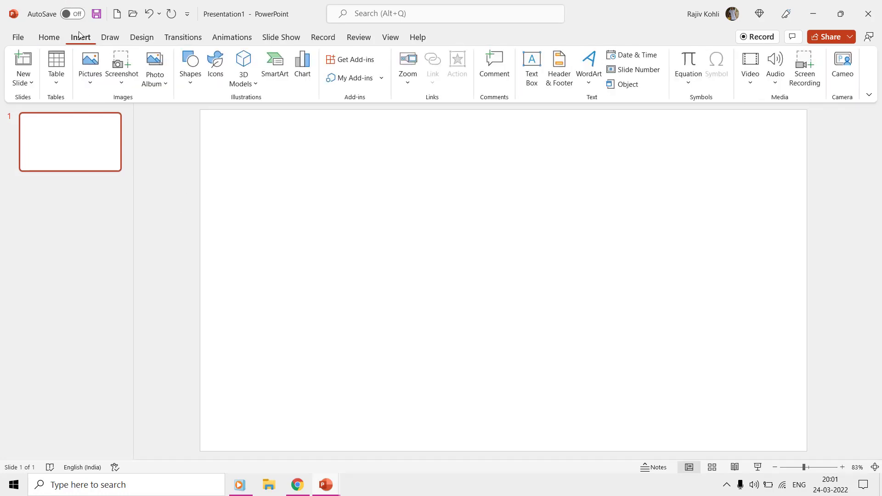
pyautogui.click(589, 76)
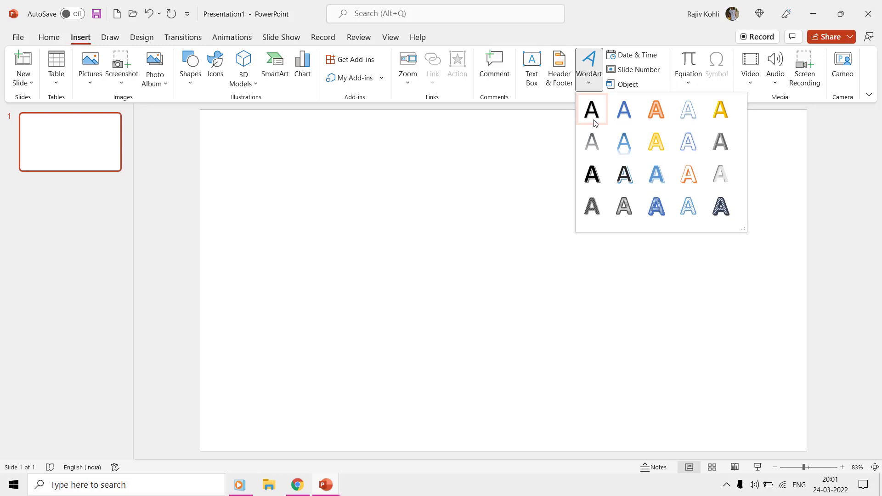
pyautogui.click(593, 120)
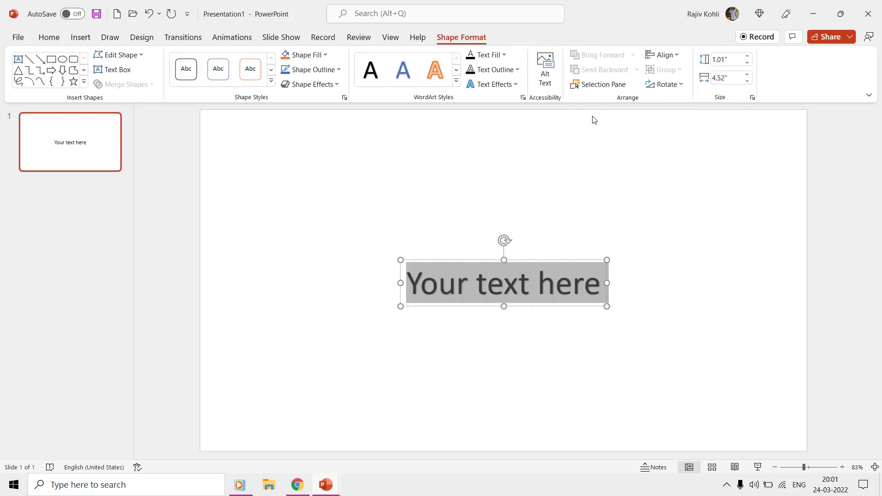
pyautogui.write('LOCKDOW')
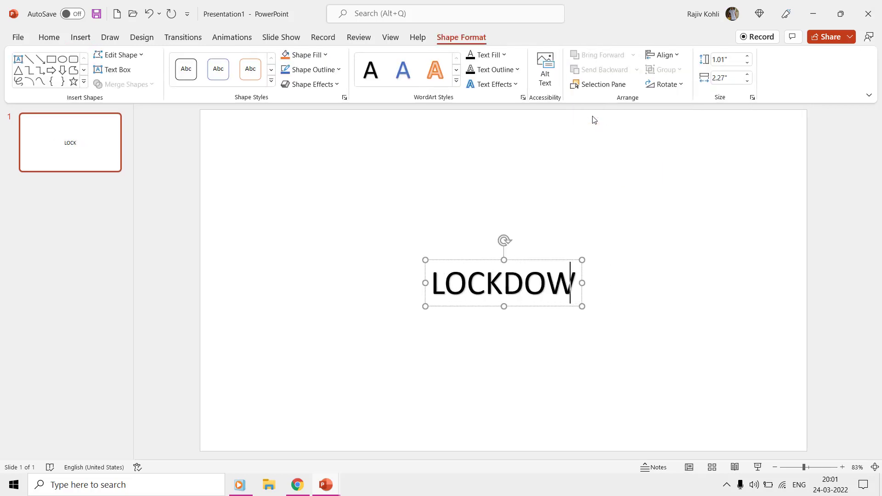
pyautogui.write('N')
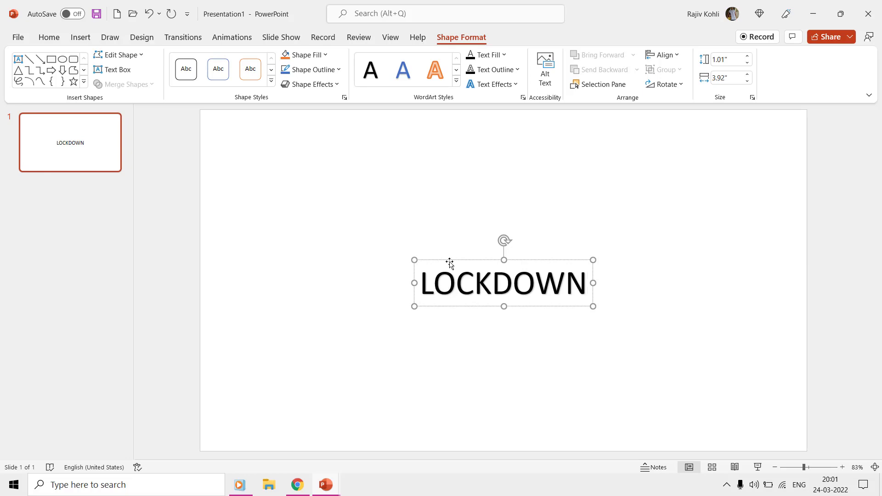
pyautogui.click(450, 261)
pyautogui.click(49, 38)
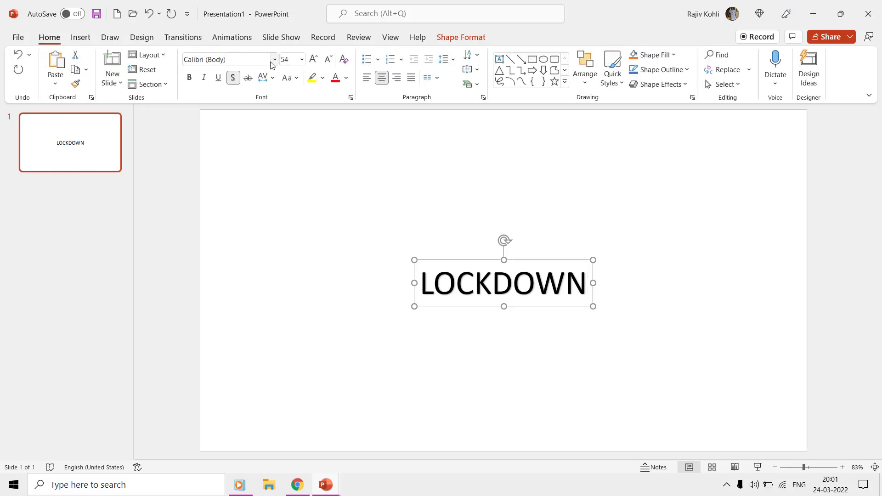
pyautogui.click(274, 61)
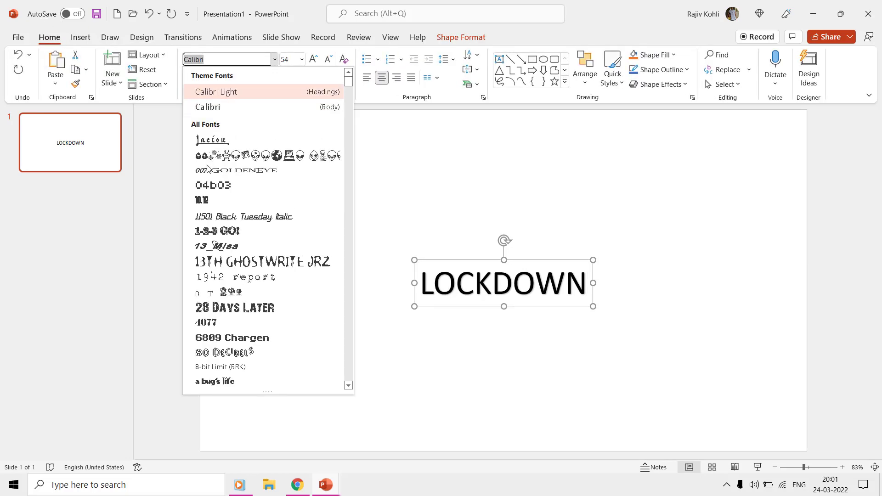
pyautogui.scroll(-4, 207, 169)
pyautogui.scroll(-1, 255, 278)
pyautogui.scroll(-3, 237, 243)
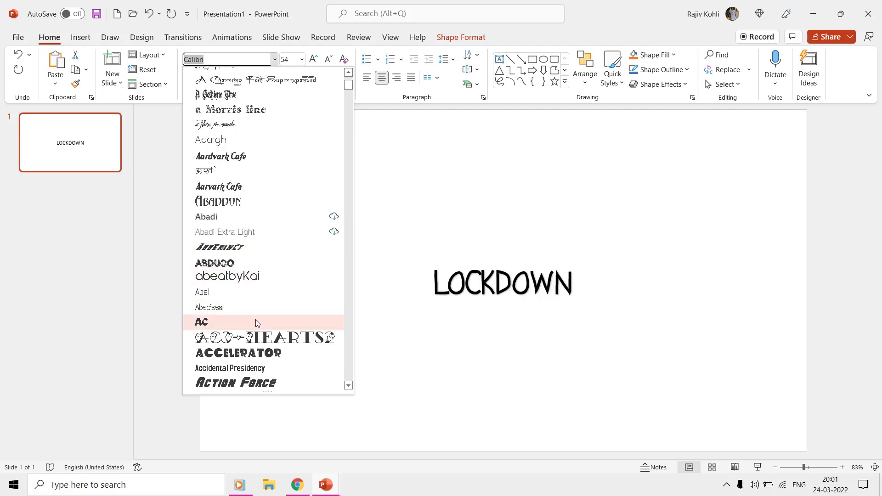
pyautogui.scroll(-2, 255, 321)
pyautogui.click(255, 297)
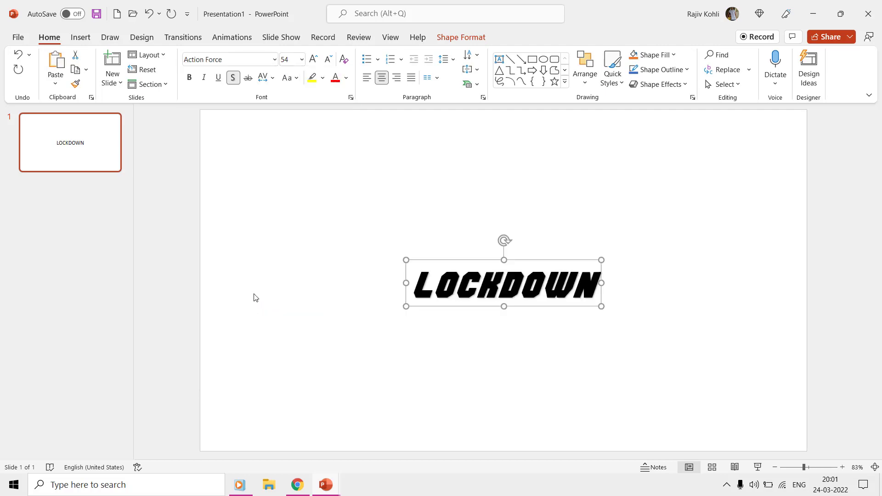
# Give the LOCKDOWN letters no fill and a green text outline.
pyautogui.click(462, 37)
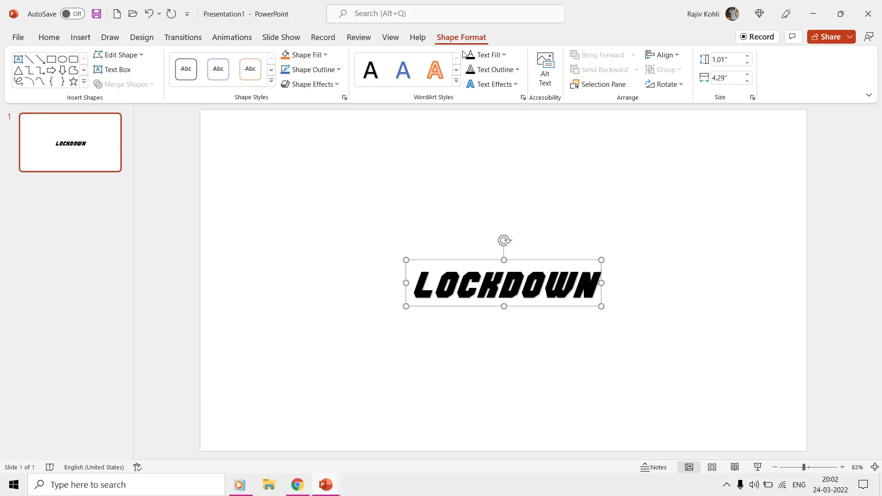
pyautogui.click(493, 55)
pyautogui.click(495, 181)
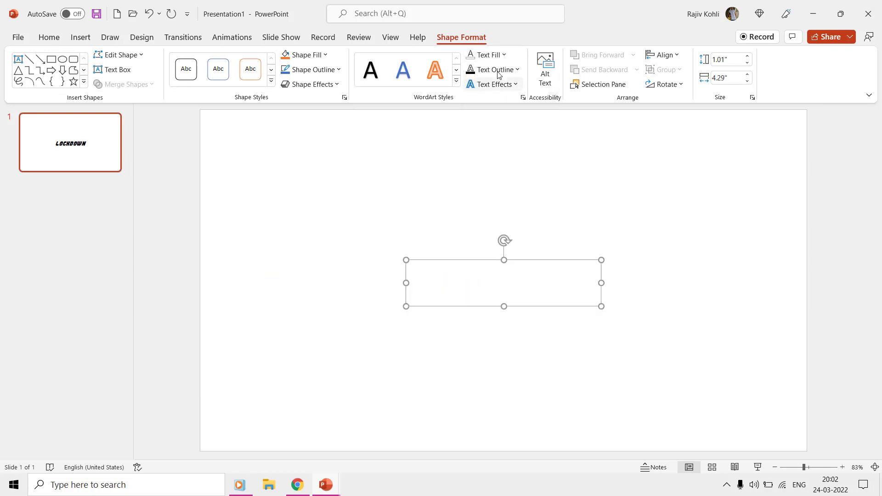
pyautogui.click(494, 70)
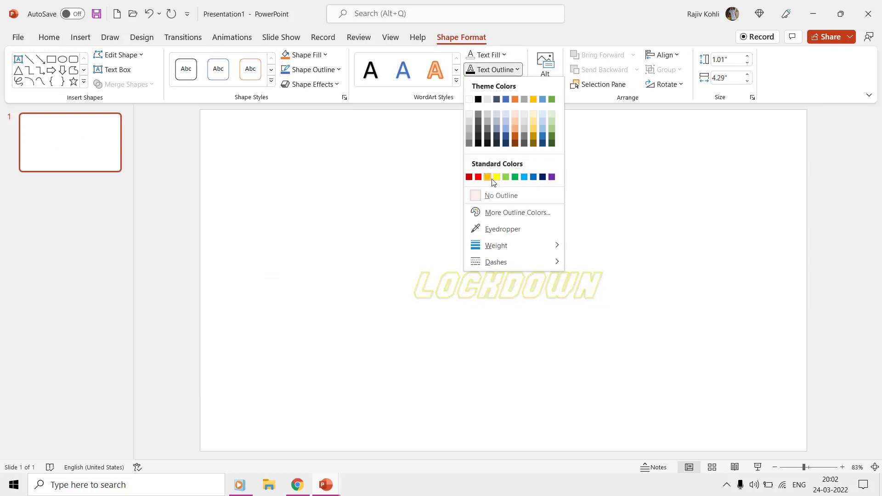
pyautogui.click(515, 178)
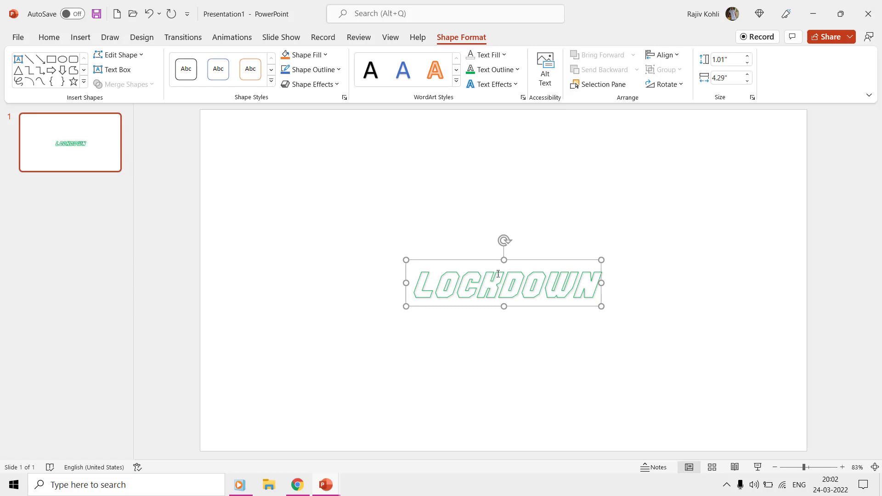
# Move LOCKDOWN to the top centre, then copy, paste and undo the pasted duplicate.
pyautogui.moveTo(488, 262); pyautogui.dragTo(495, 114)
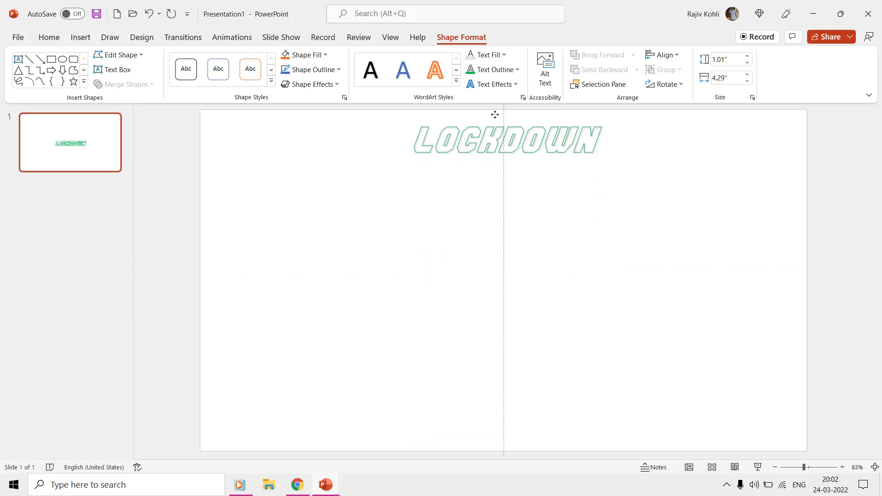
pyautogui.click(49, 37)
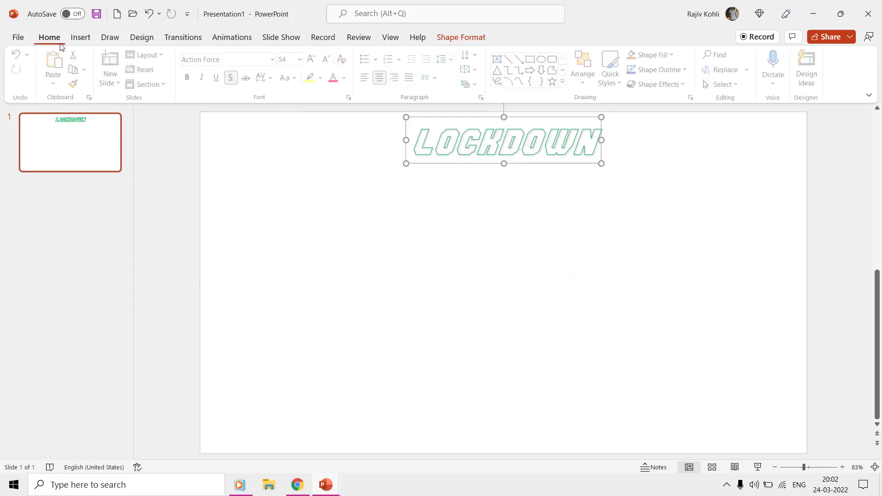
pyautogui.click(75, 70)
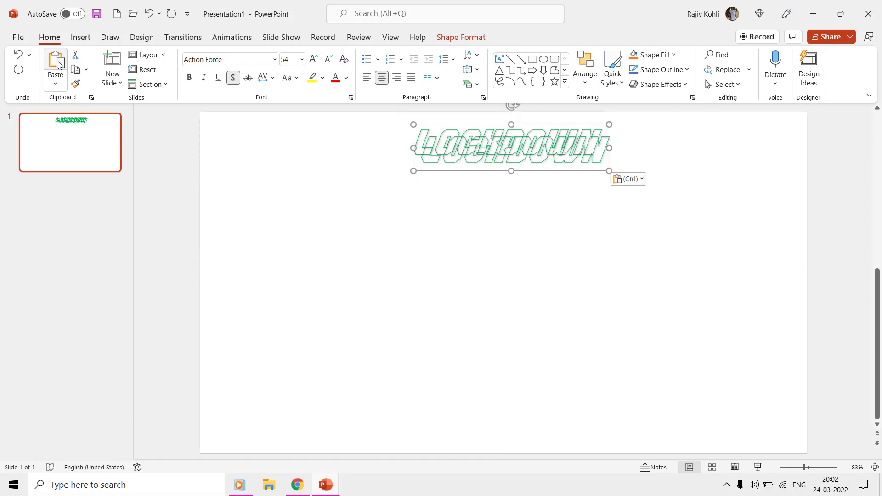
pyautogui.click(149, 13)
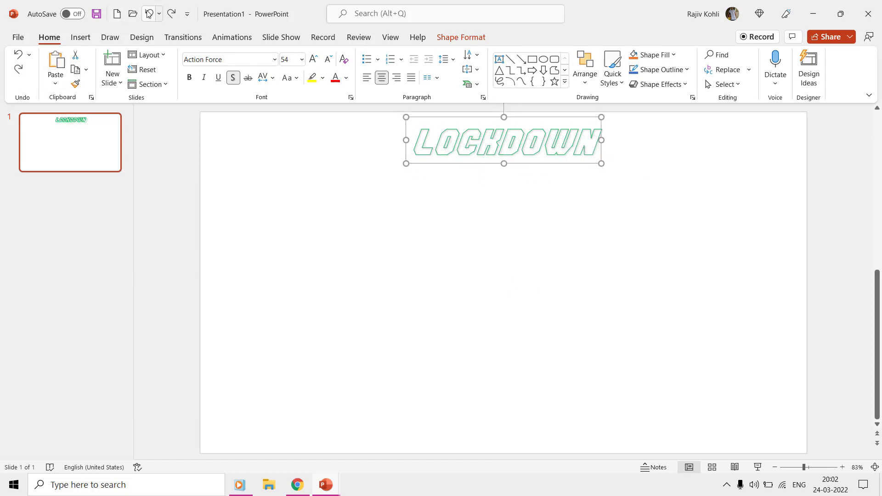
# Ctrl-drag a copy below the first row and repeat it until eight rows exist.
pyautogui.moveTo(488, 122); pyautogui.dragTo(488, 158)
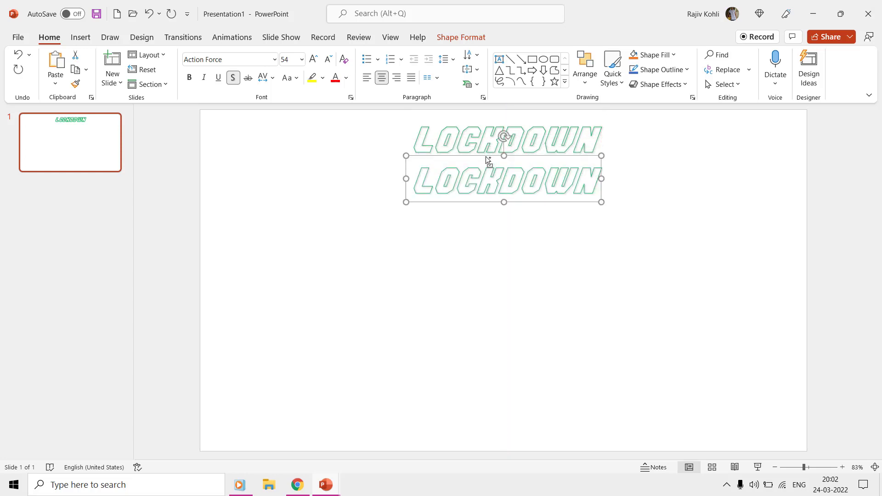
pyautogui.hotkey('ctrl', 'y')
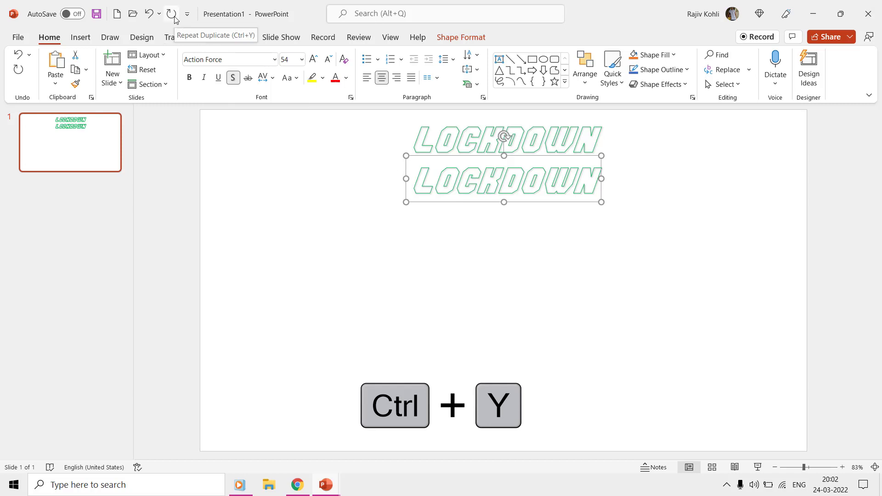
pyautogui.click(175, 17)
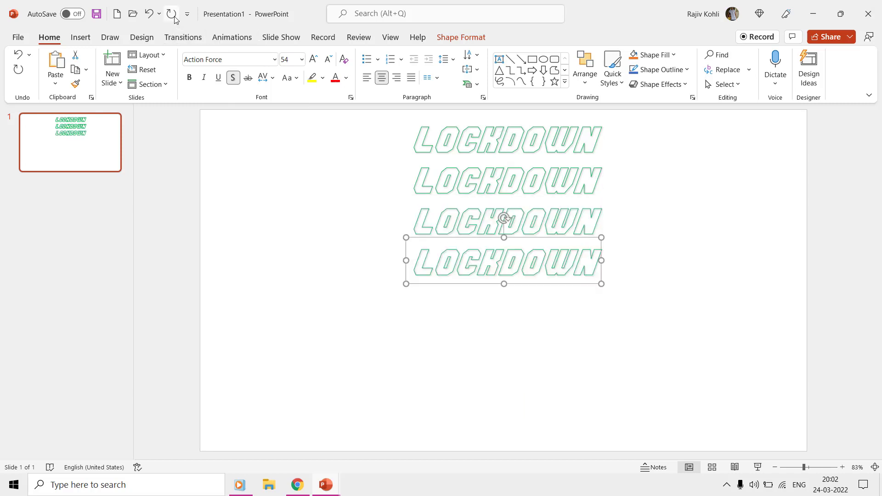
pyautogui.click(174, 17)
pyautogui.click(175, 18)
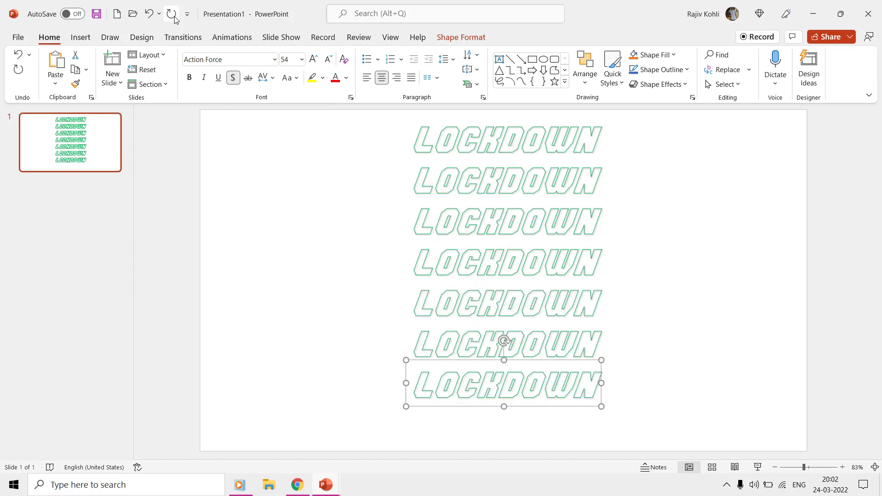
pyautogui.click(175, 18)
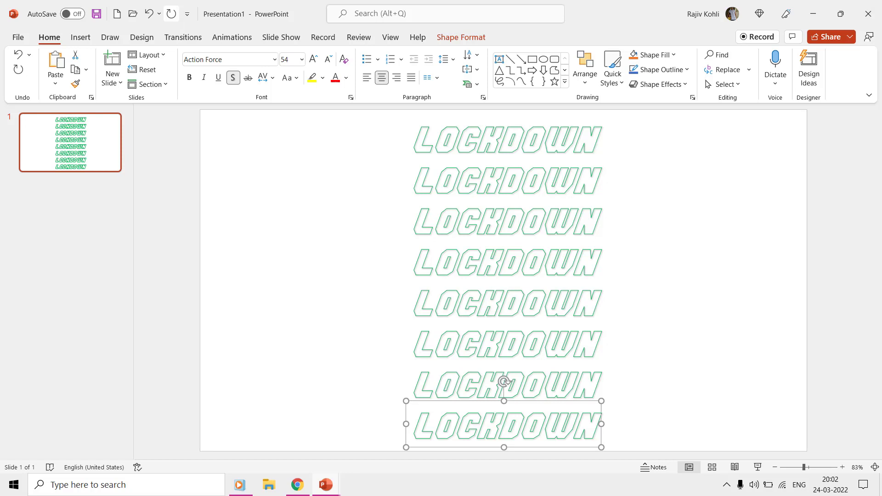
# Set the slide background to a solid Dark Blue fill in Format Background.
pyautogui.click(647, 167)
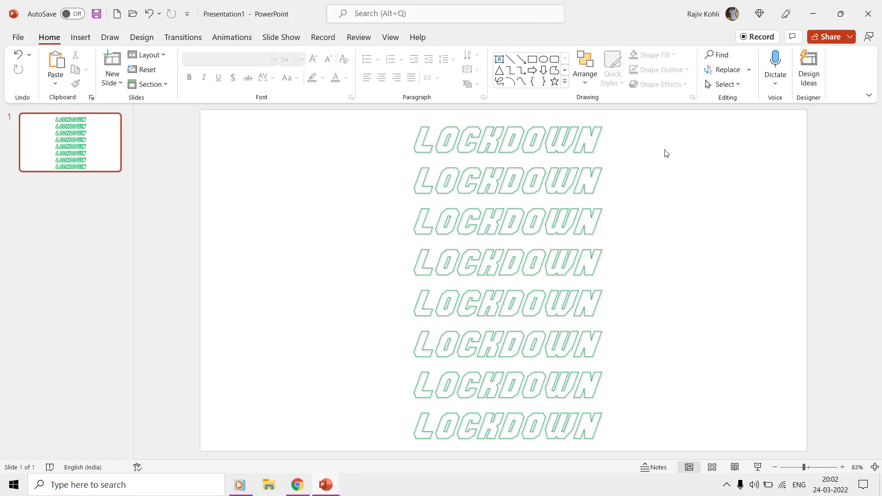
pyautogui.rightClick(667, 154)
pyautogui.click(731, 267)
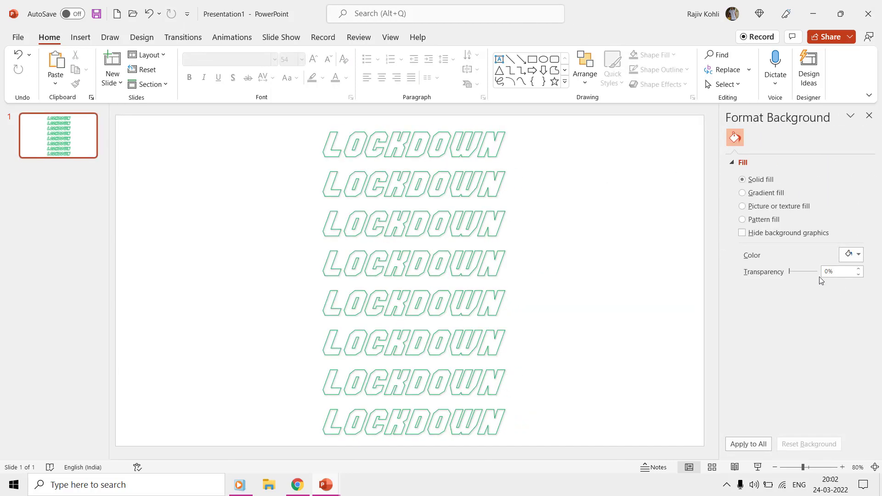
pyautogui.click(854, 256)
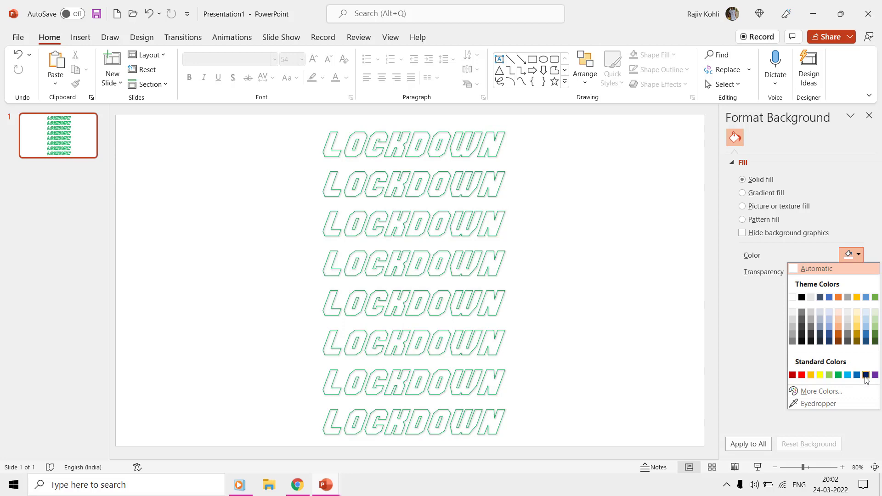
pyautogui.click(866, 376)
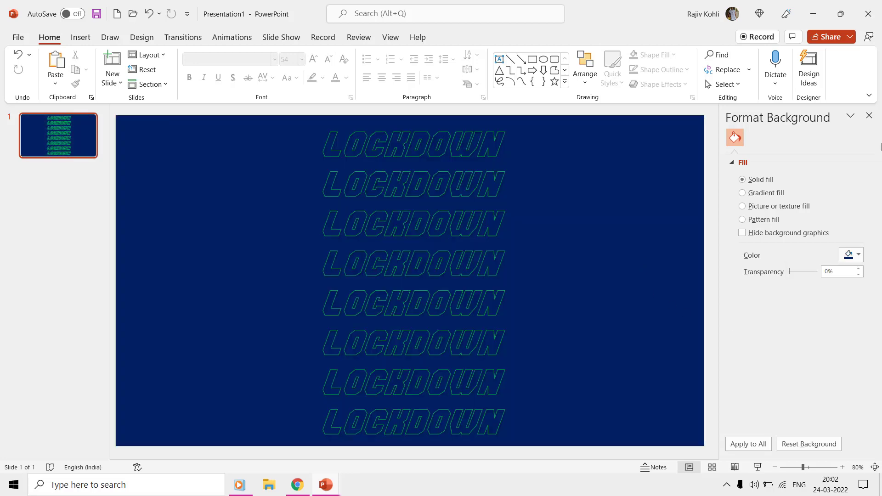
pyautogui.click(869, 117)
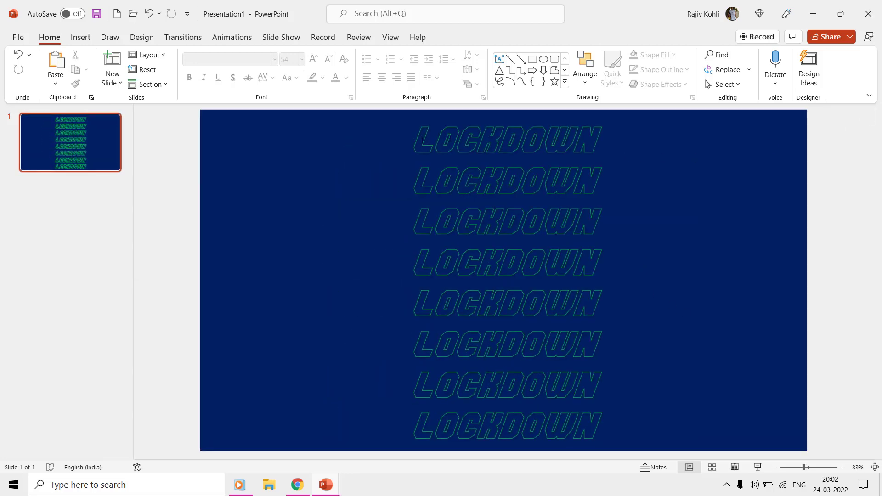
# Fill the top row's L green, then repeat the fill on the second row's O.
pyautogui.moveTo(417, 139); pyautogui.dragTo(427, 140)
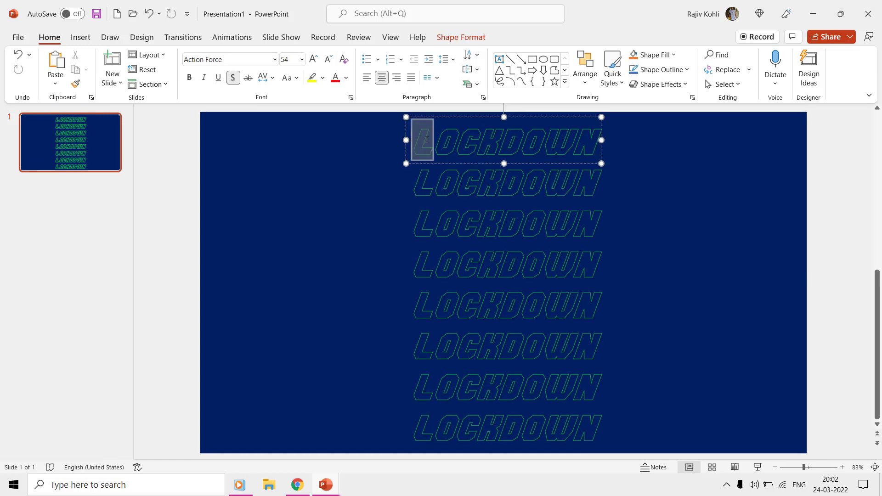
pyautogui.click(458, 38)
pyautogui.click(490, 56)
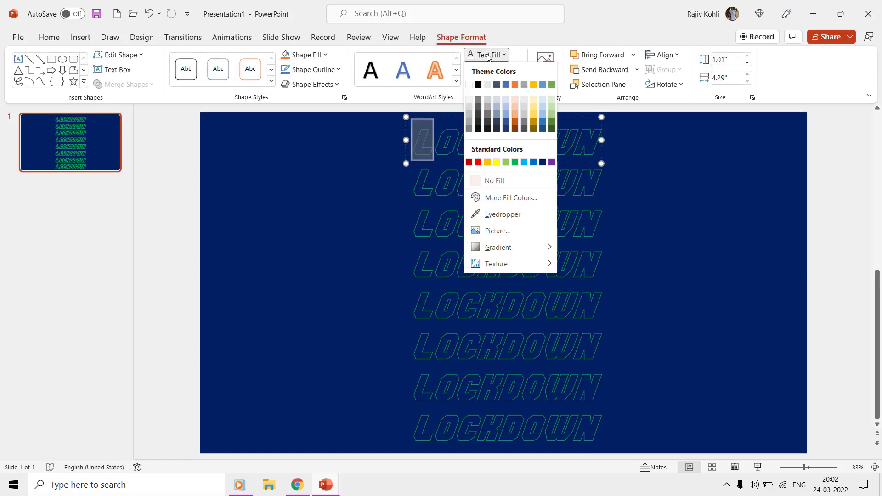
pyautogui.click(511, 163)
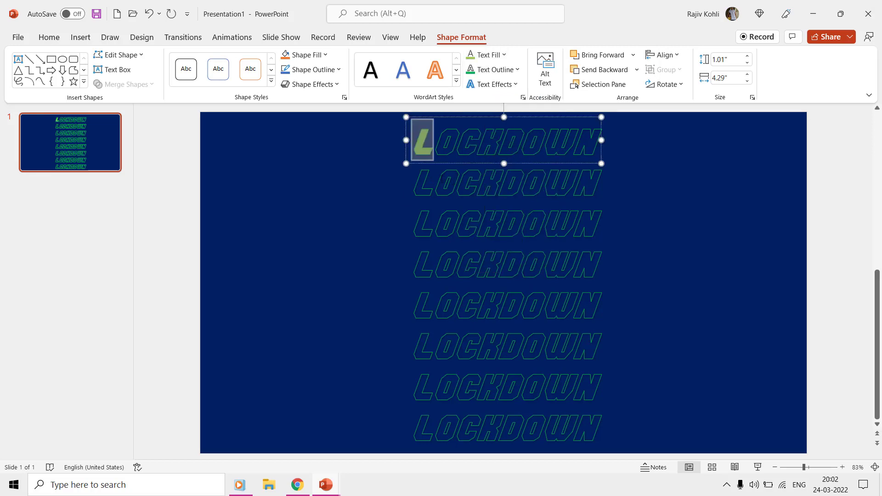
pyautogui.click(432, 180)
pyautogui.moveTo(433, 181); pyautogui.dragTo(449, 181)
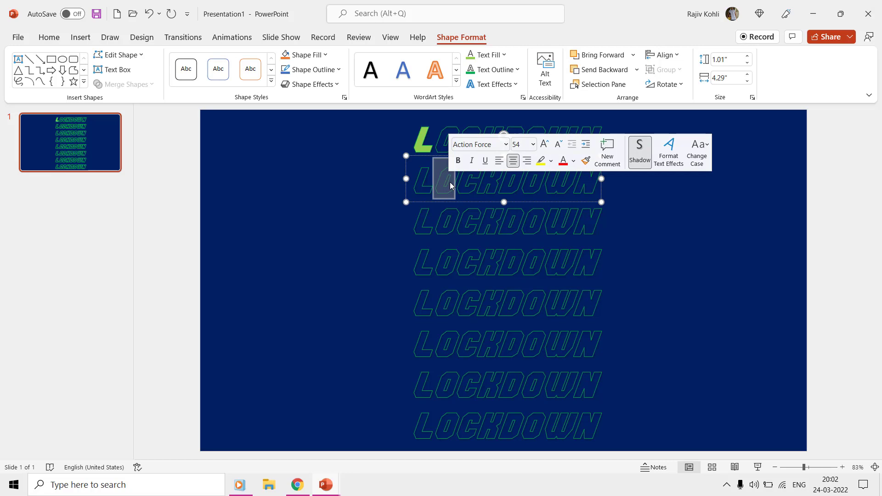
pyautogui.hotkey('ctrl', 'y')
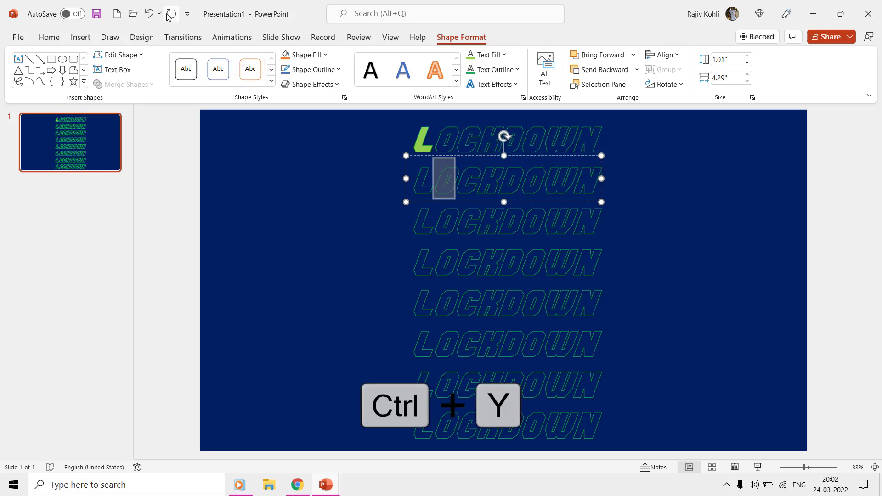
pyautogui.click(168, 15)
# Repeat the green fill on the C, K, D, O and W of rows three to seven.
pyautogui.moveTo(454, 219); pyautogui.dragTo(476, 219)
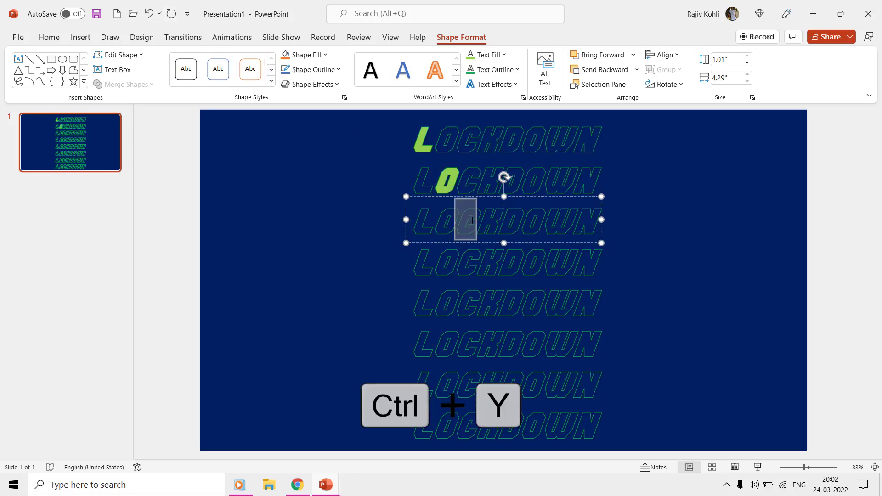
pyautogui.hotkey('ctrl', 'y')
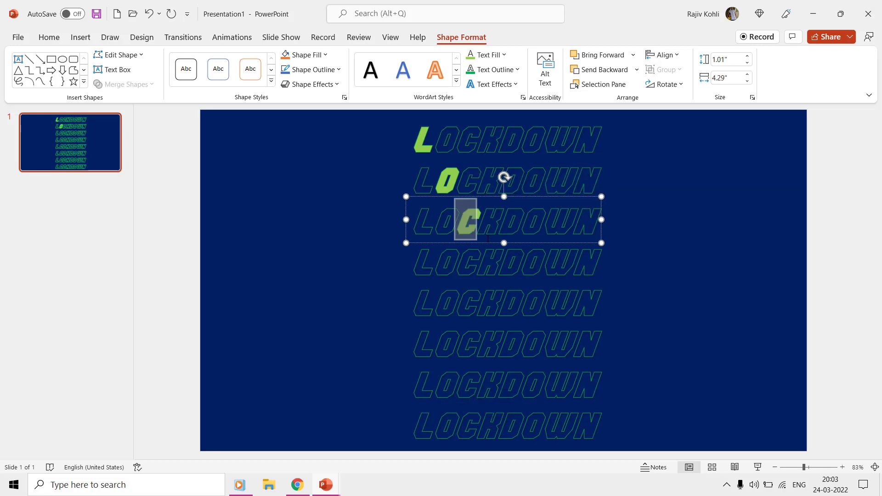
pyautogui.click(497, 263)
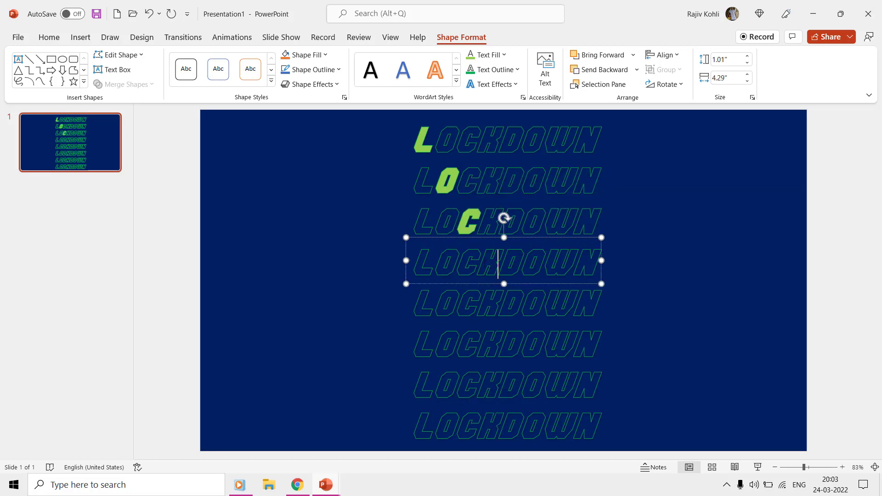
pyautogui.moveTo(498, 262); pyautogui.dragTo(477, 262)
pyautogui.hotkey('ctrl', 'y')
pyautogui.moveTo(498, 303); pyautogui.dragTo(513, 307)
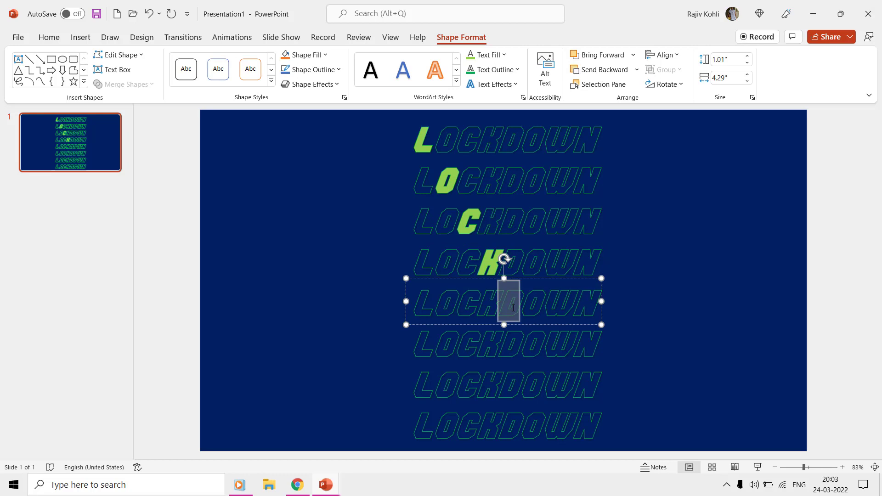
pyautogui.hotkey('ctrl', 'y')
pyautogui.moveTo(523, 343); pyautogui.dragTo(546, 342)
pyautogui.hotkey('ctrl', 'y')
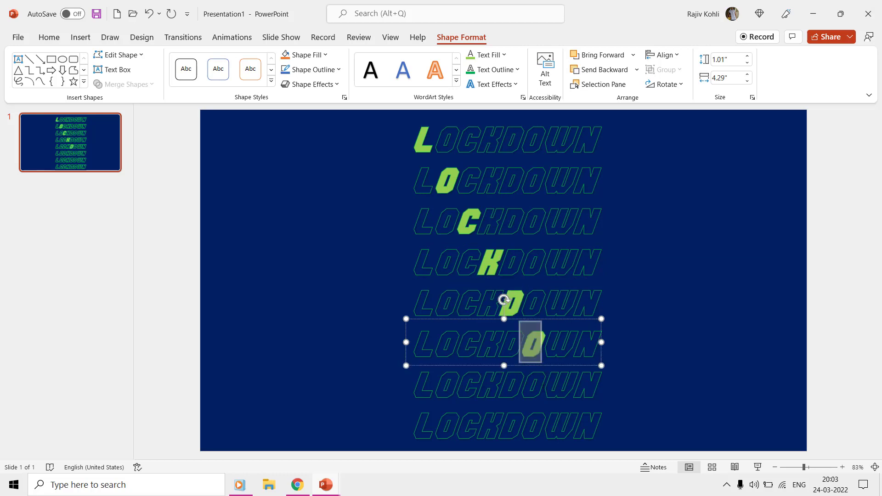
pyautogui.moveTo(543, 384); pyautogui.dragTo(569, 386)
pyautogui.hotkey('ctrl', 'y')
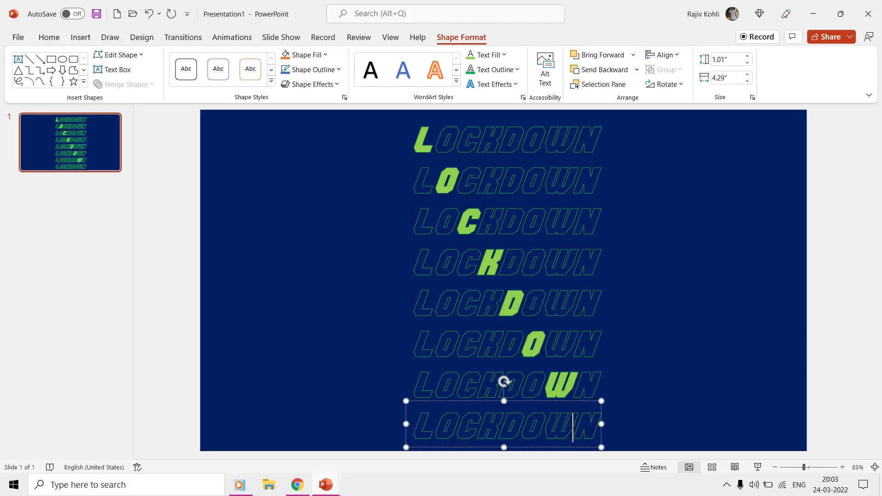
# Select the bottom row's final N and repeat the green fill on it.
pyautogui.tripleClick(592, 428)
pyautogui.press('Left')
pyautogui.press('Right')
pyautogui.press('Left')
pyautogui.hotkey('shift', 'Right')
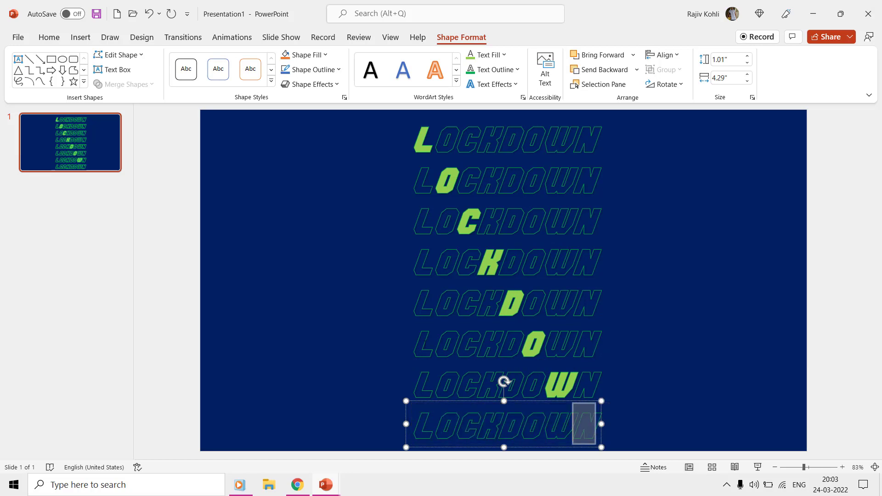
pyautogui.hotkey('ctrl', 'y')
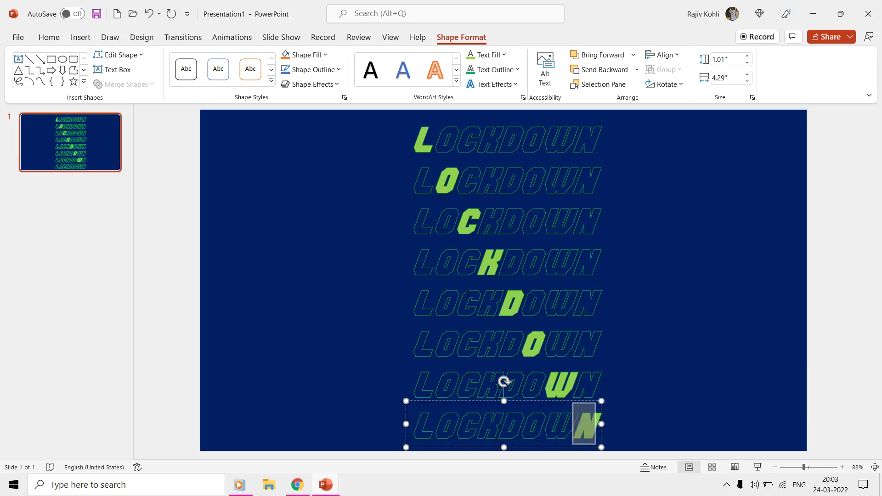
# Apply the Down motion path from More Motion Paths to the top LOCKDOWN row.
pyautogui.click(295, 186)
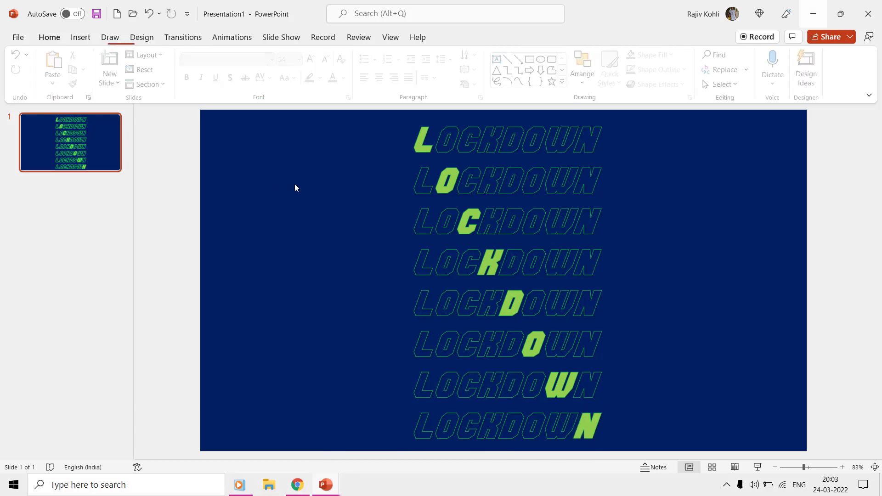
pyautogui.click(475, 131)
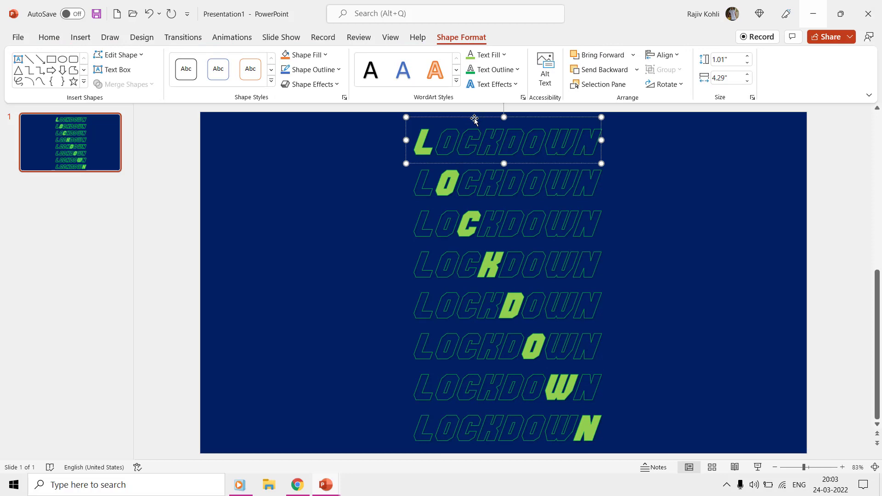
pyautogui.click(474, 120)
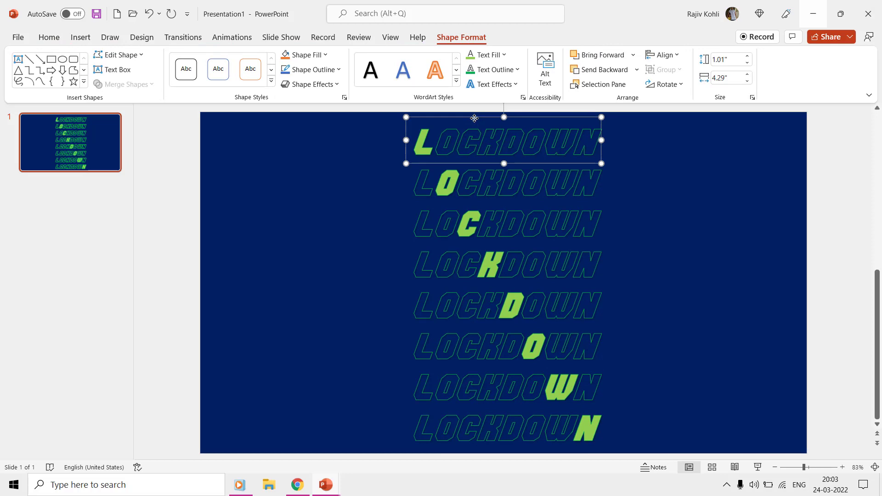
pyautogui.click(228, 39)
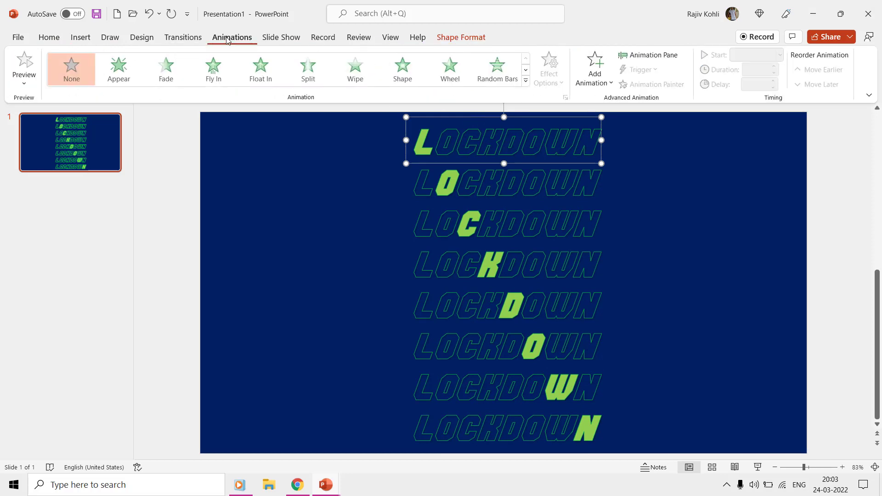
pyautogui.click(597, 72)
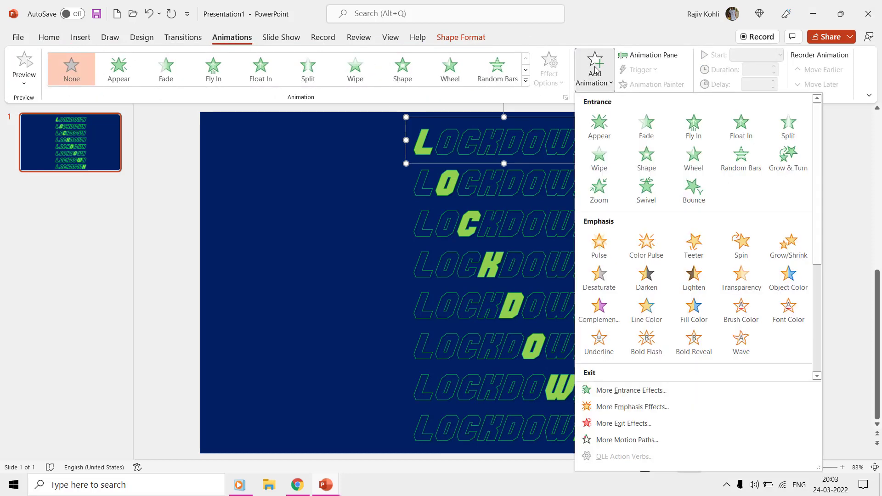
pyautogui.click(659, 439)
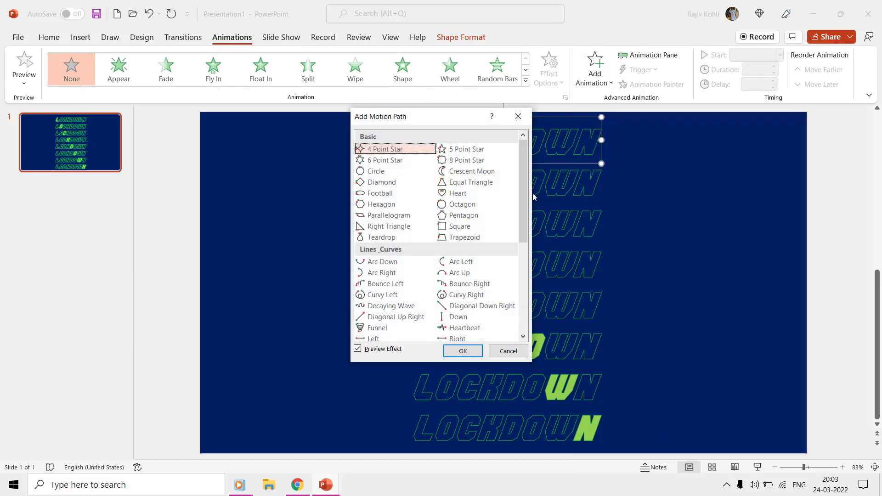
pyautogui.moveTo(525, 183); pyautogui.dragTo(526, 239)
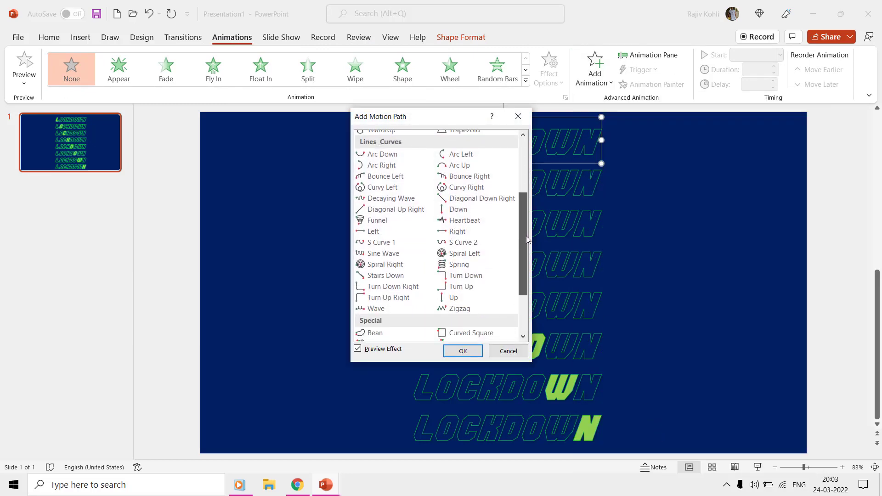
pyautogui.click(457, 209)
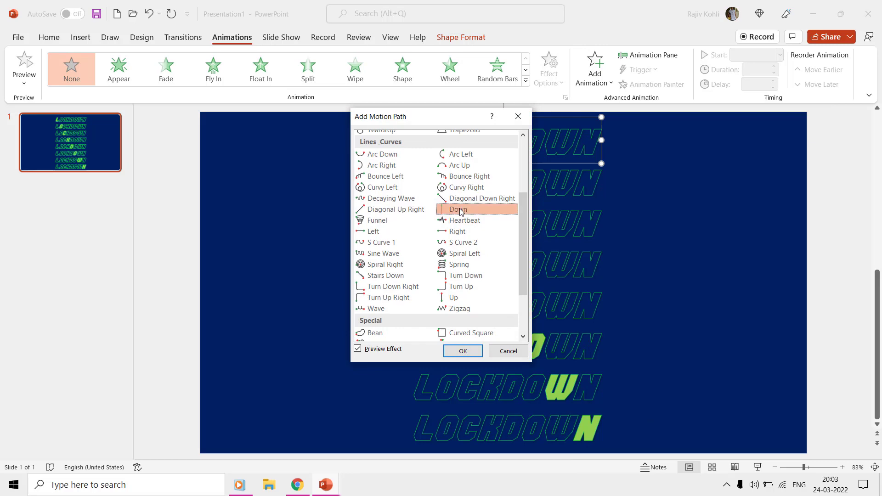
pyautogui.click(463, 352)
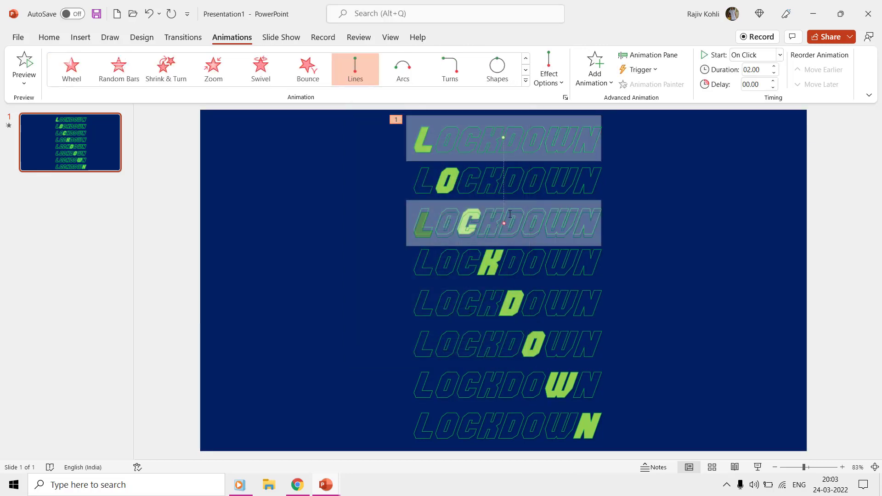
# Drag the motion path's end point down to the bottom LOCKDOWN row.
pyautogui.moveTo(503, 223); pyautogui.dragTo(503, 426)
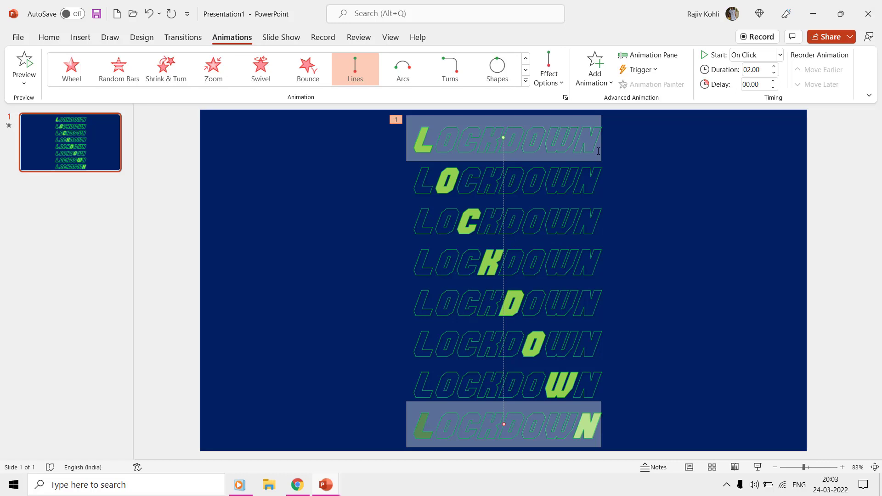
# Set the top row's motion to start With Previous with a 4-second duration.
pyautogui.click(628, 55)
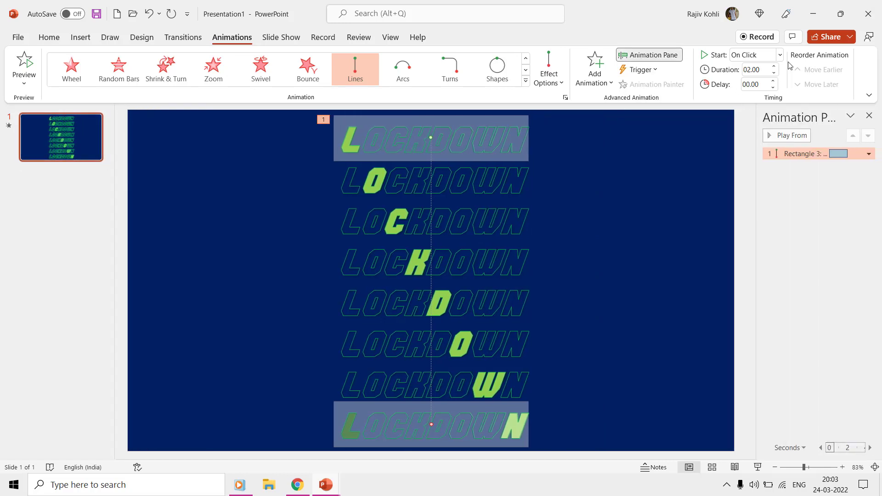
pyautogui.click(765, 57)
pyautogui.click(758, 84)
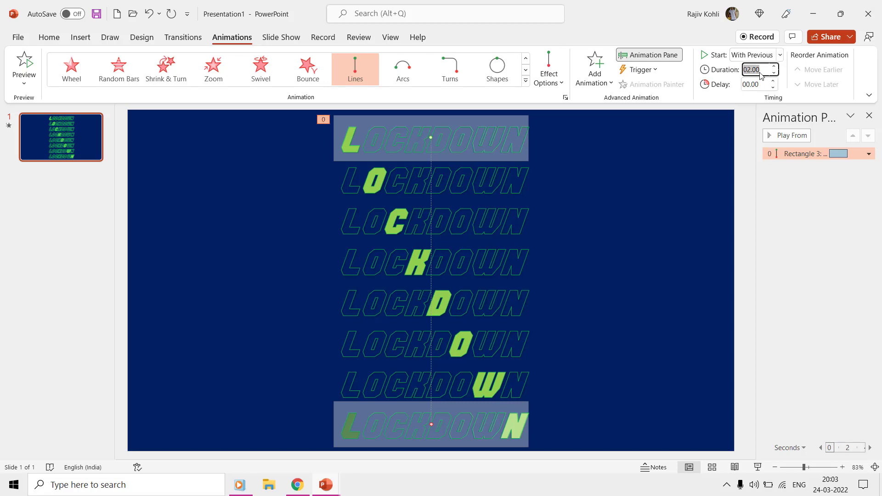
pyautogui.write('4')
pyautogui.press('Return')
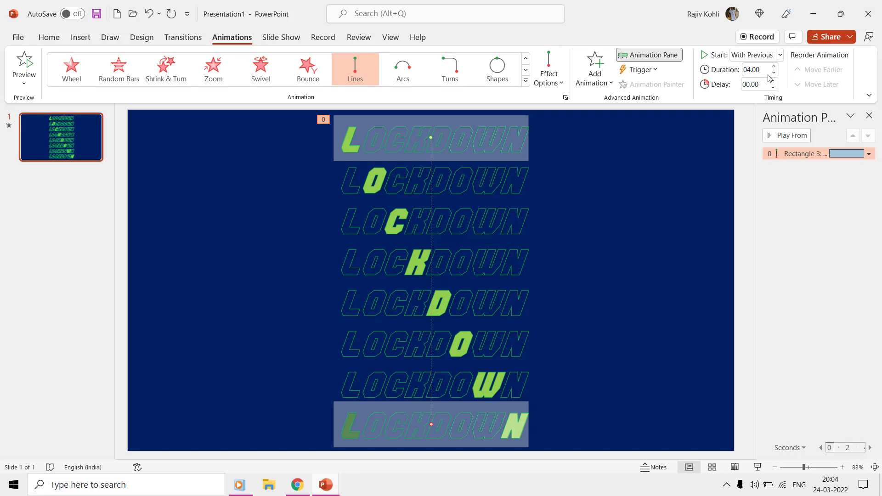
# In the effect options, turn on Auto-reverse and set Repeat to Until End of Slide.
pyautogui.doubleClick(806, 154)
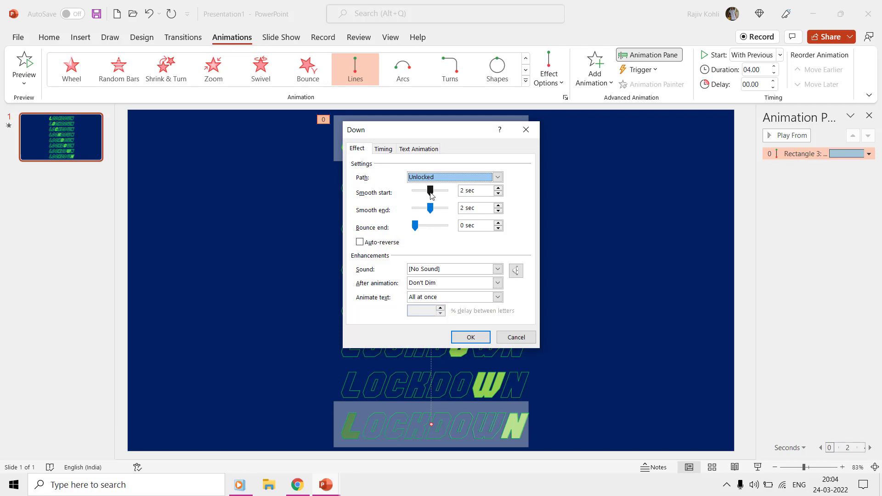
pyautogui.click(374, 245)
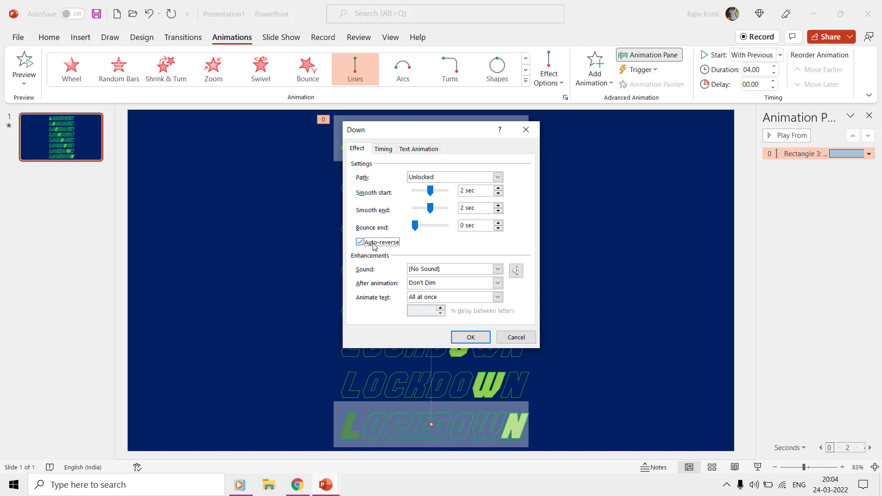
pyautogui.click(393, 151)
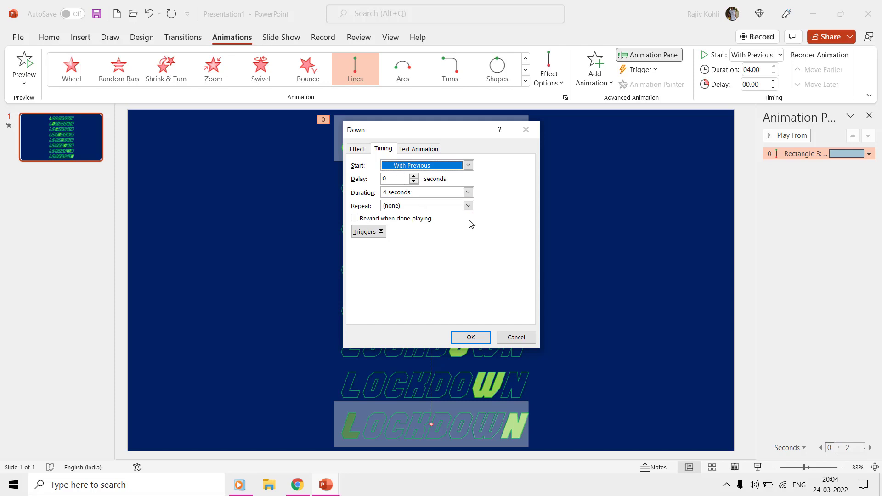
pyautogui.click(469, 205)
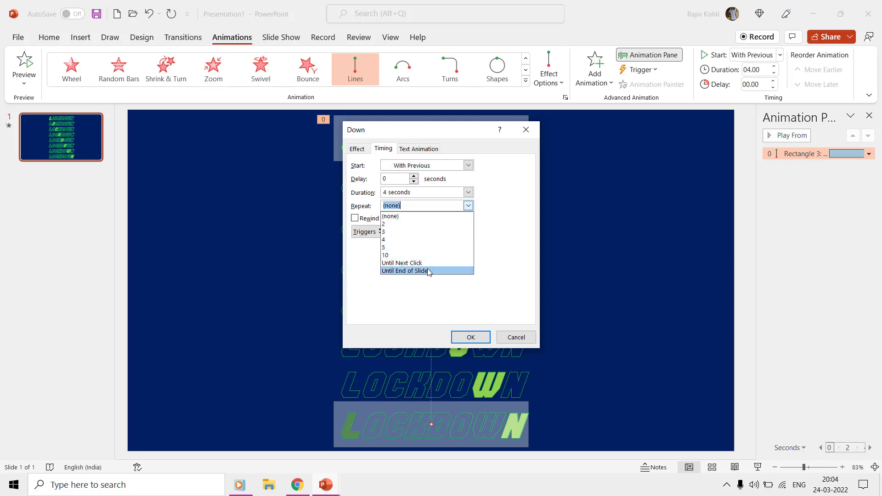
pyautogui.click(428, 271)
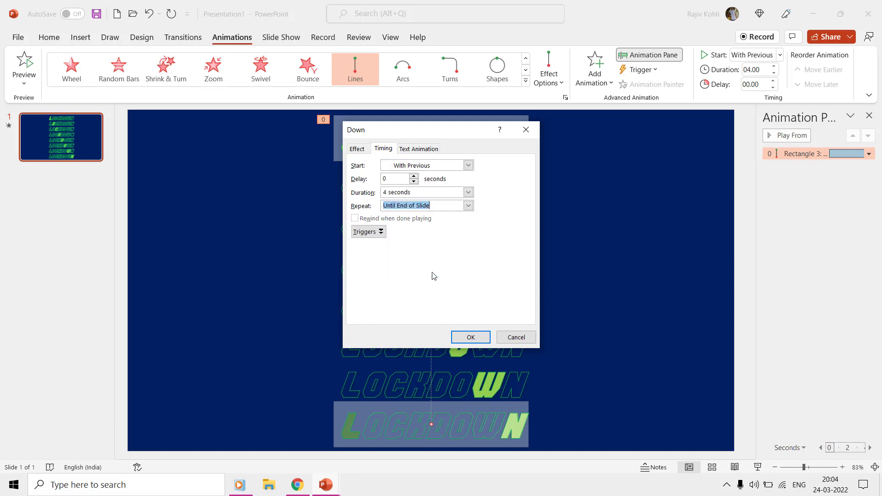
pyautogui.click(472, 338)
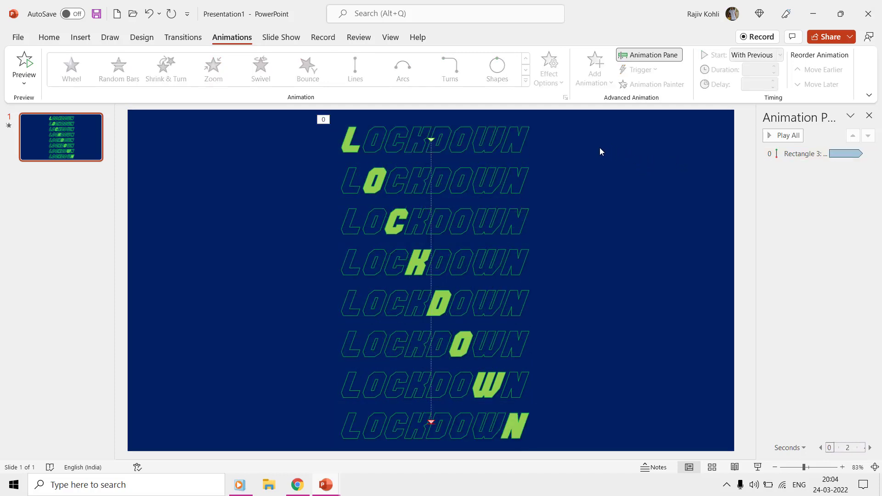
# Use Animation Painter to copy the top row's motion onto rows two, three and four.
pyautogui.click(468, 143)
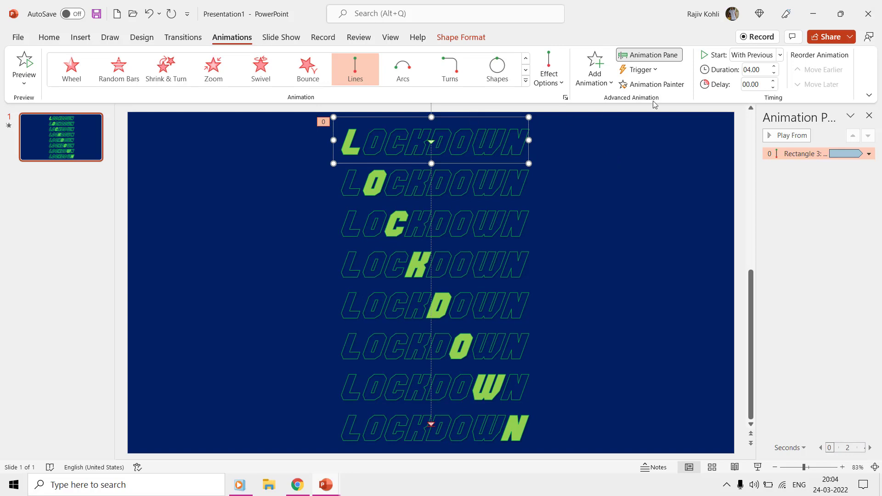
pyautogui.click(663, 85)
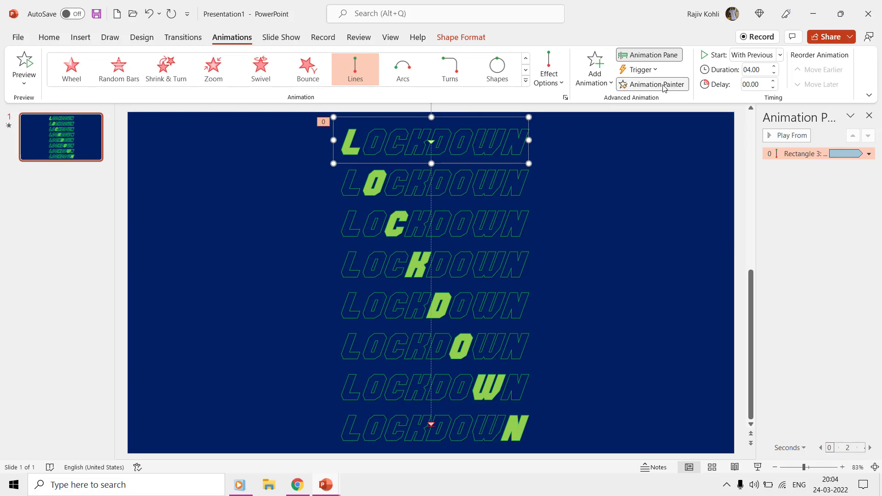
pyautogui.click(512, 180)
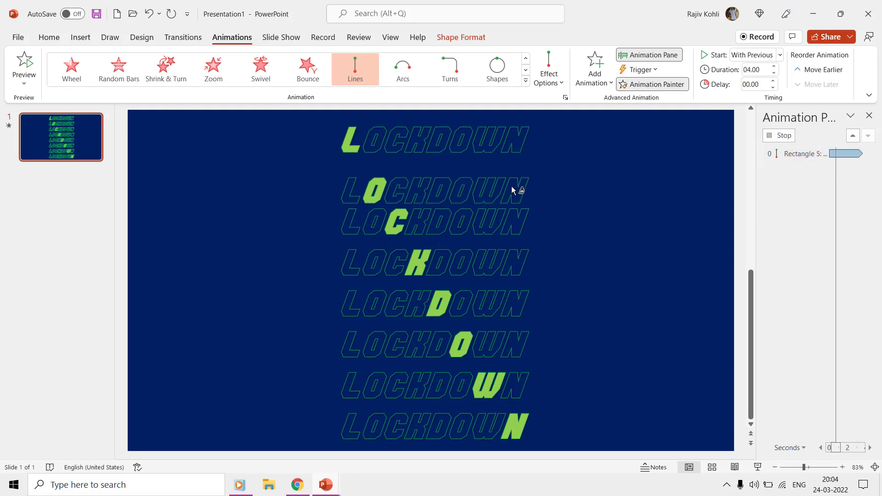
pyautogui.click(524, 222)
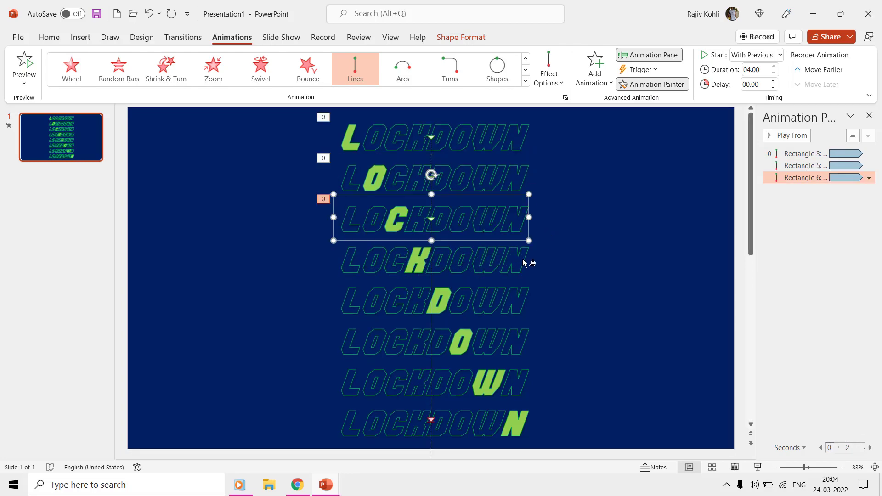
pyautogui.click(523, 259)
pyautogui.click(564, 245)
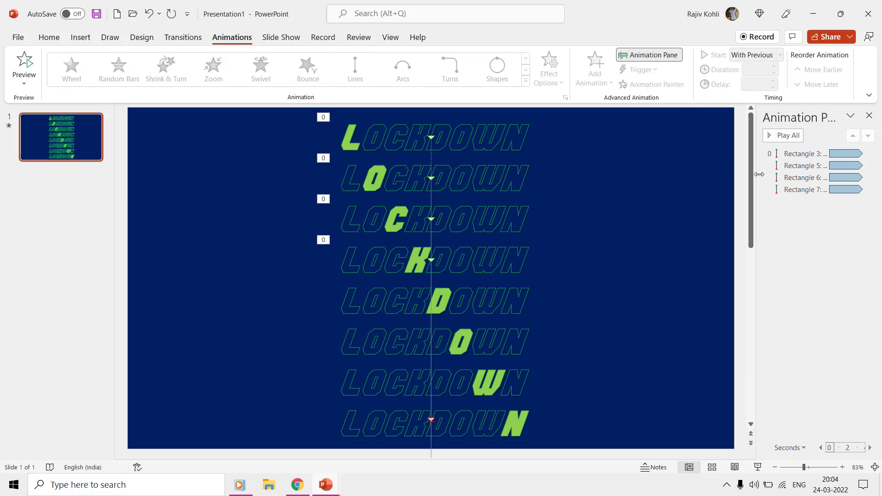
# Widen the Animation Pane and make row two's motion path end at the W row.
pyautogui.moveTo(758, 174); pyautogui.dragTo(731, 176)
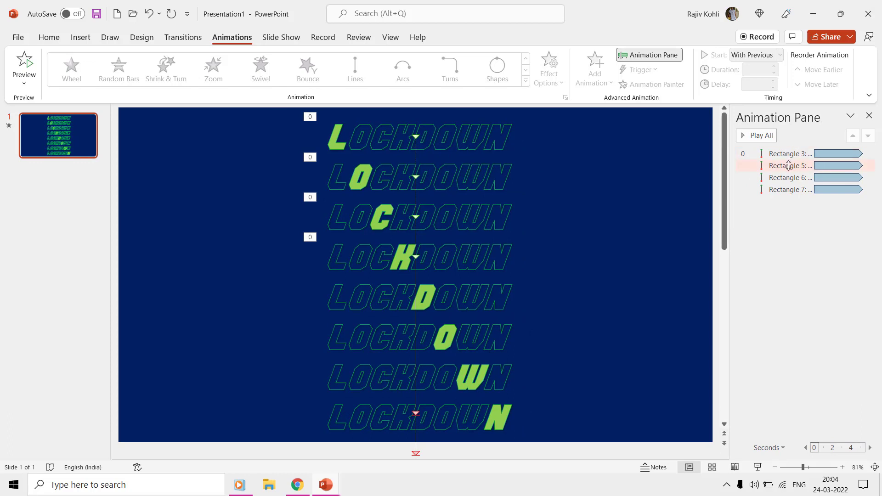
pyautogui.click(789, 166)
pyautogui.keyDown('ctrl'); pyautogui.scroll(-1, 442, 386); pyautogui.keyUp('ctrl')
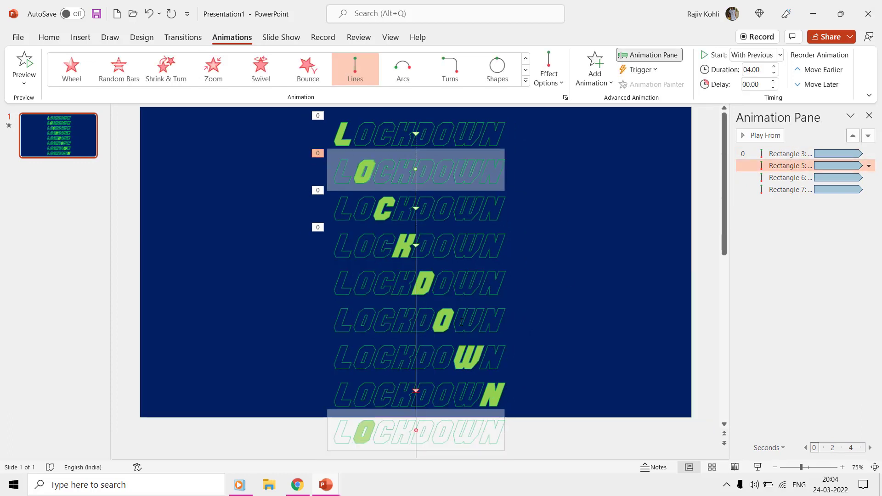
pyautogui.moveTo(416, 432); pyautogui.dragTo(416, 356)
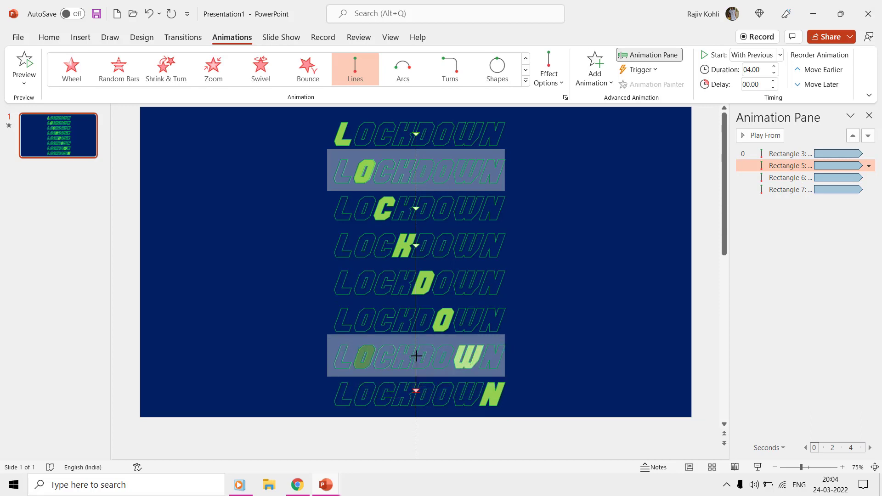
pyautogui.moveTo(417, 356); pyautogui.dragTo(417, 356)
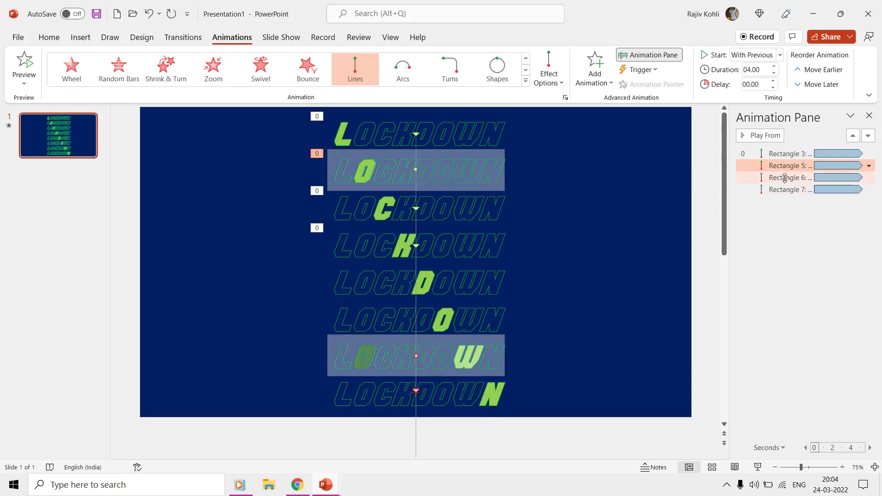
# Make rows three and four's motion paths end at the O and D rows.
pyautogui.click(784, 177)
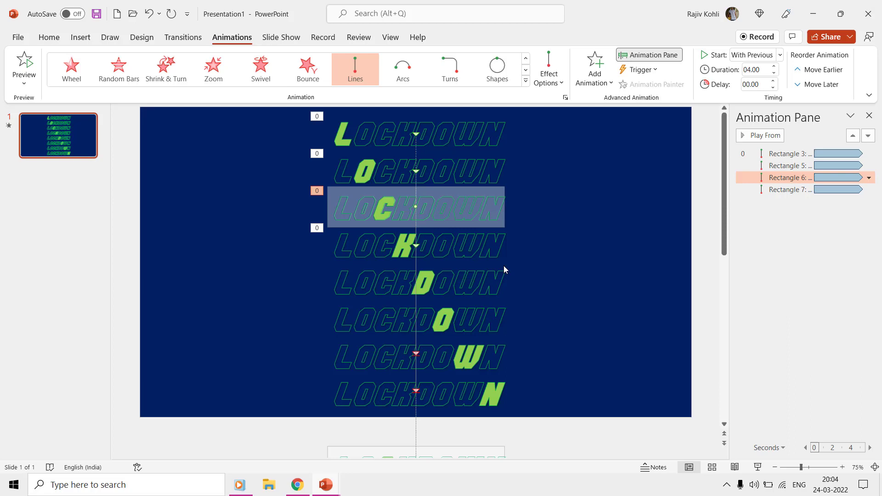
pyautogui.keyDown('ctrl'); pyautogui.scroll(-1, 436, 400); pyautogui.keyUp('ctrl')
pyautogui.keyDown('ctrl'); pyautogui.scroll(-2, 416, 440); pyautogui.keyUp('ctrl')
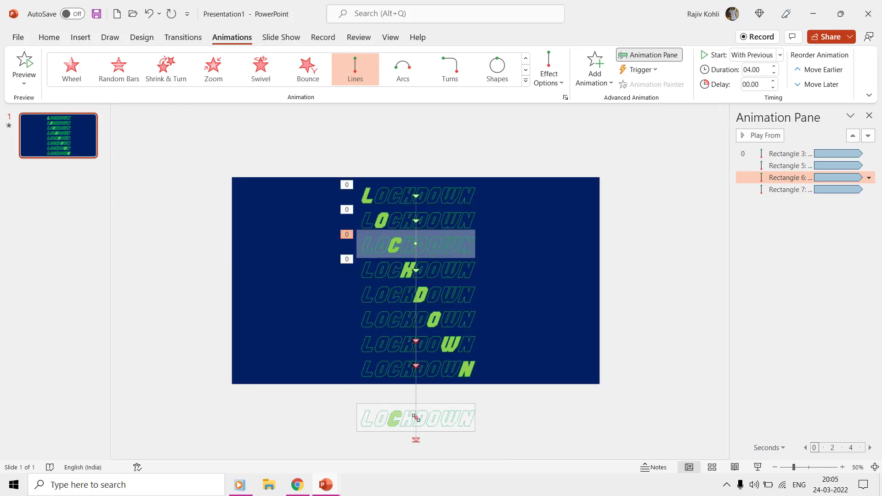
pyautogui.moveTo(416, 418); pyautogui.dragTo(420, 319)
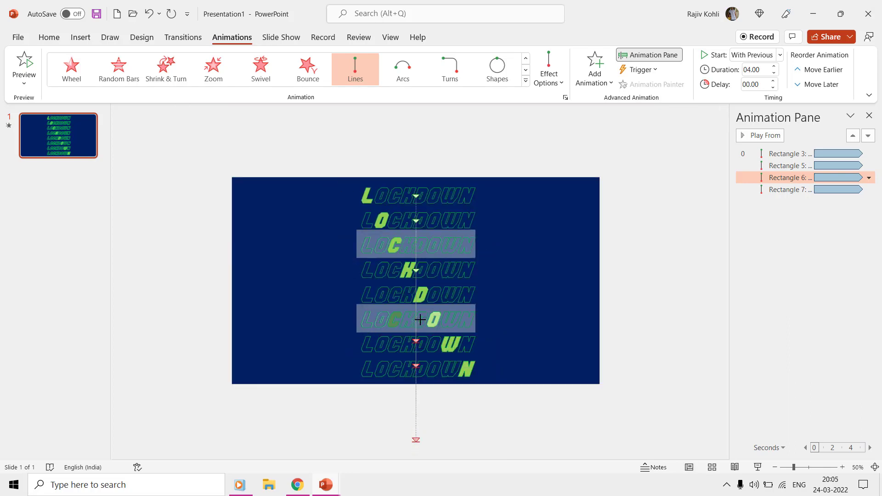
pyautogui.click(790, 189)
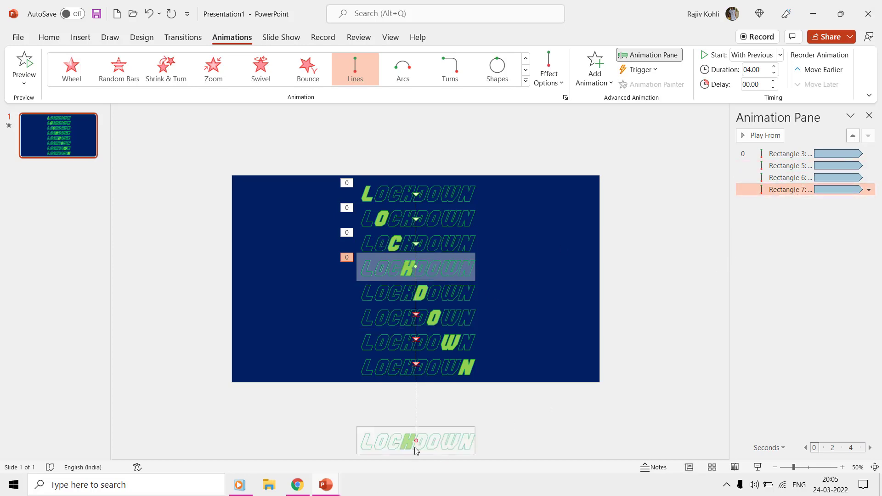
pyautogui.moveTo(414, 438); pyautogui.dragTo(419, 293)
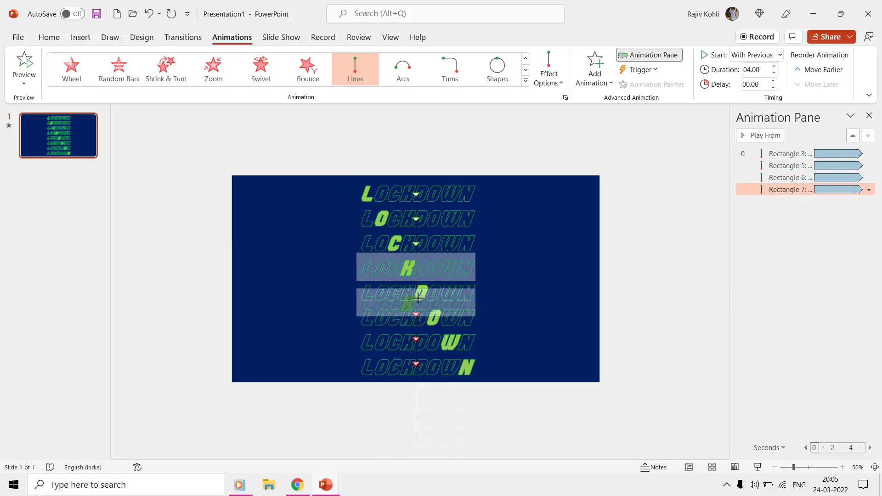
pyautogui.moveTo(418, 293); pyautogui.dragTo(418, 293)
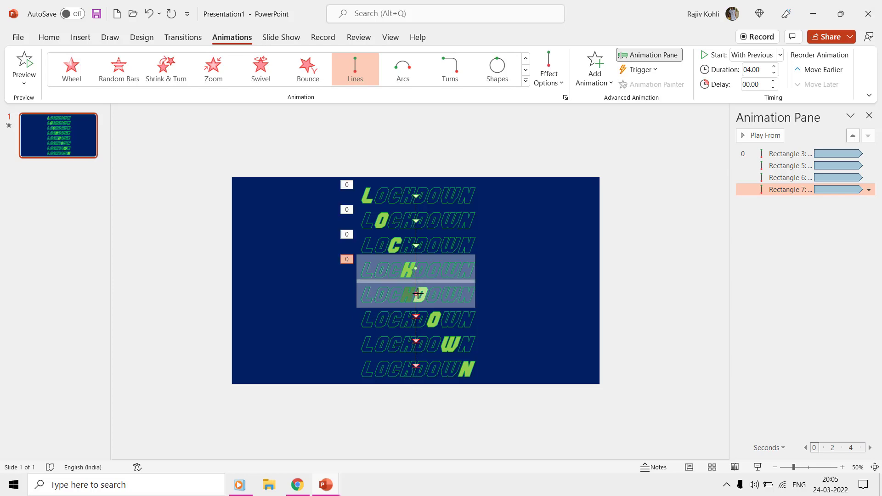
pyautogui.click(627, 204)
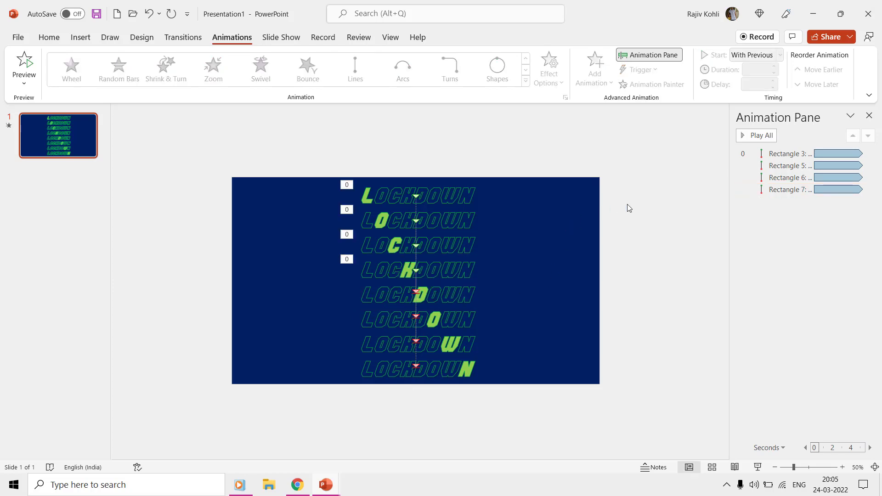
pyautogui.scroll(2, 516, 231)
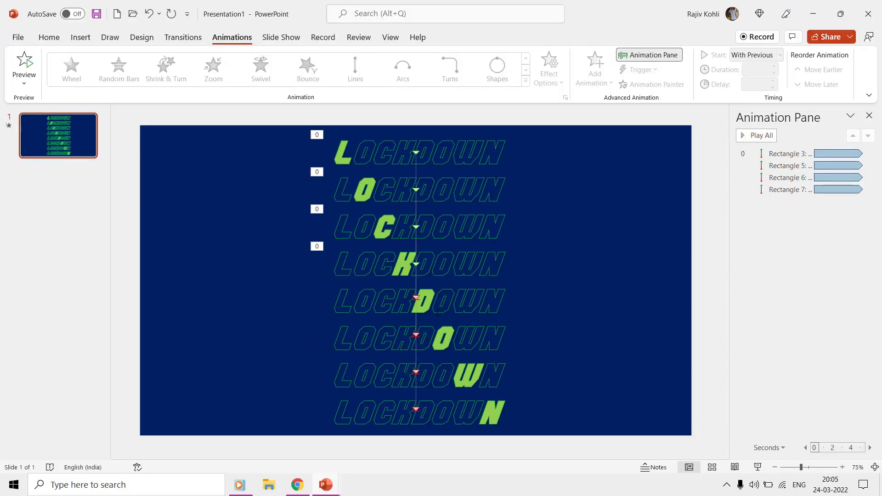
# Add an Up motion path to the bottom LOCKDOWN row.
pyautogui.click(430, 412)
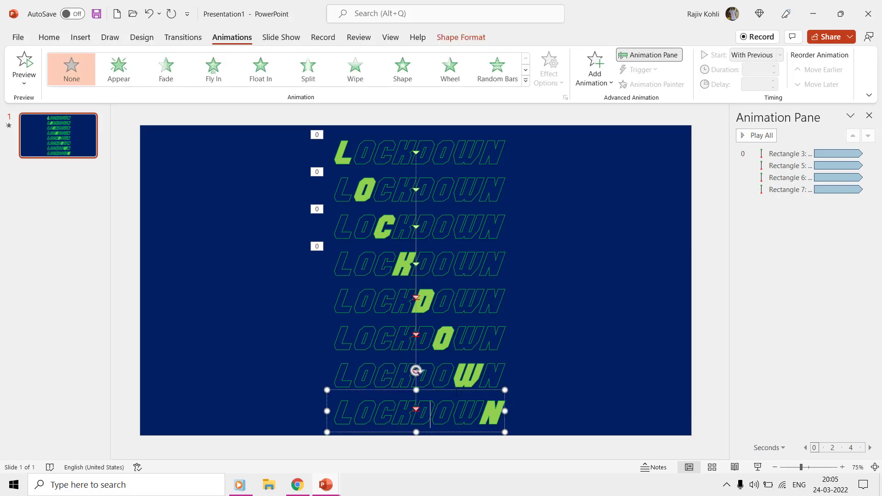
pyautogui.click(594, 75)
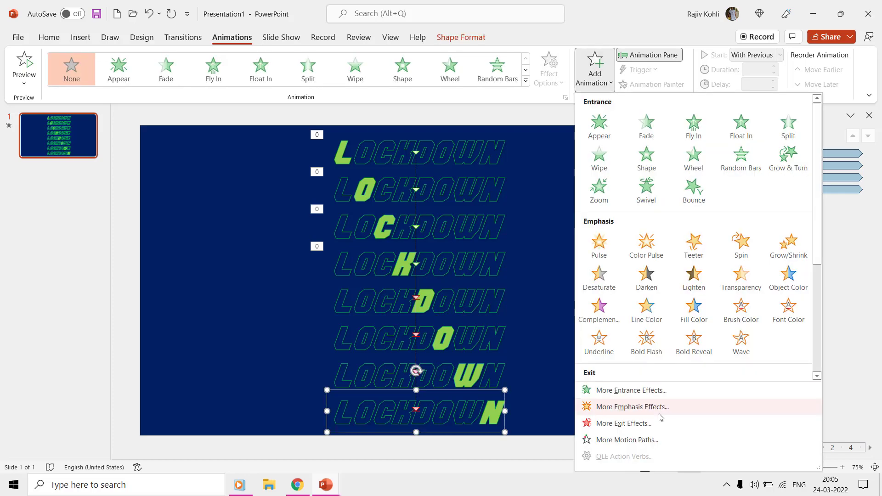
pyautogui.click(645, 444)
pyautogui.scroll(-3, 476, 293)
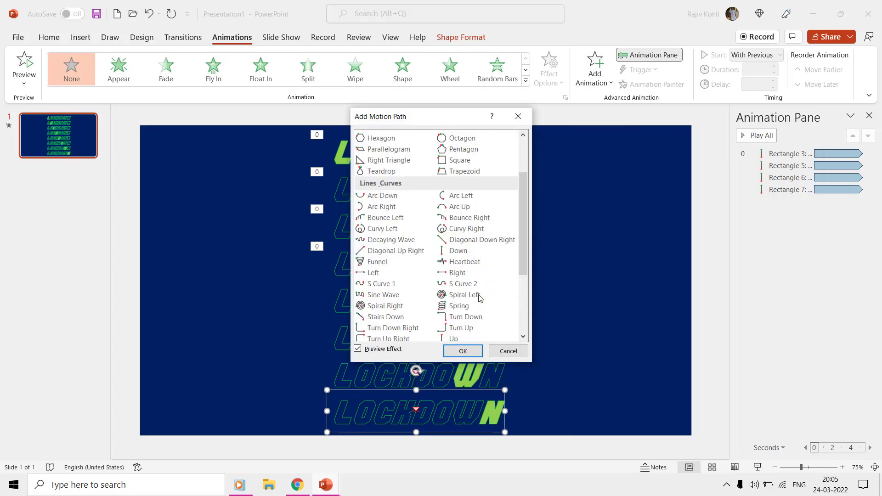
pyautogui.click(464, 335)
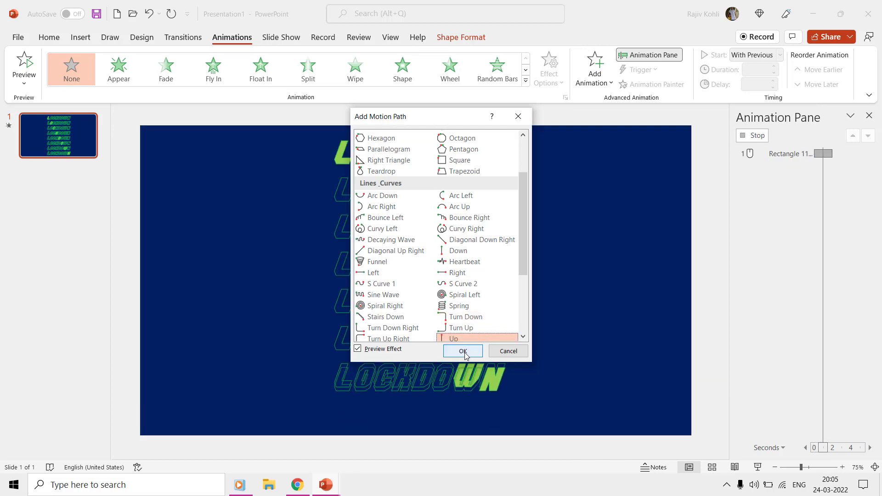
pyautogui.click(463, 351)
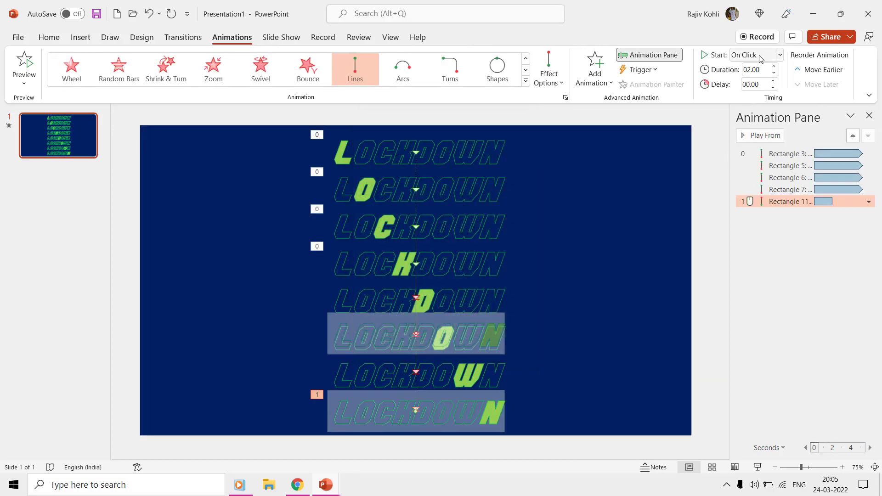
# Set the Up animation to start With Previous, auto-reverse, and repeat until end of slide.
pyautogui.click(761, 58)
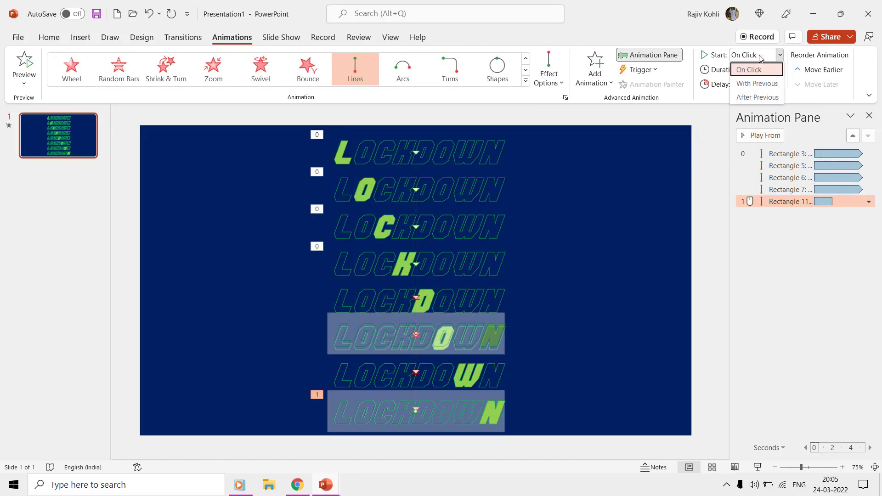
pyautogui.click(760, 84)
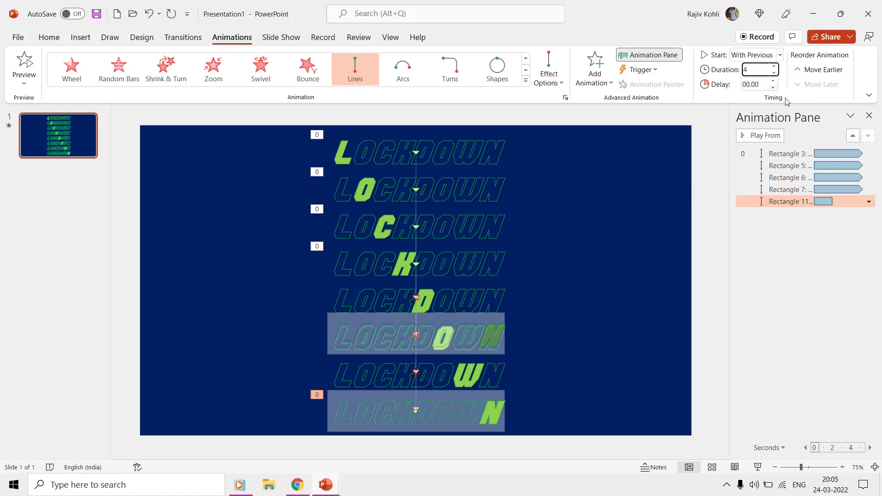
pyautogui.write('04')
pyautogui.doubleClick(791, 202)
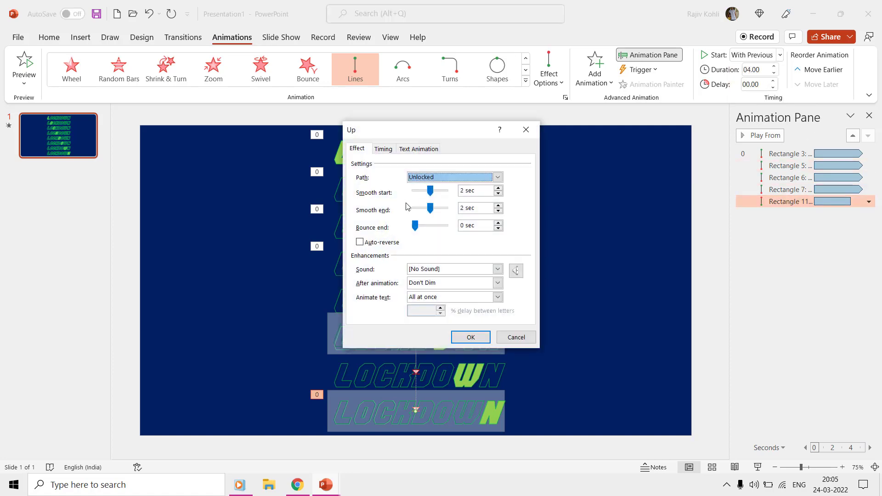
pyautogui.click(383, 244)
pyautogui.click(384, 150)
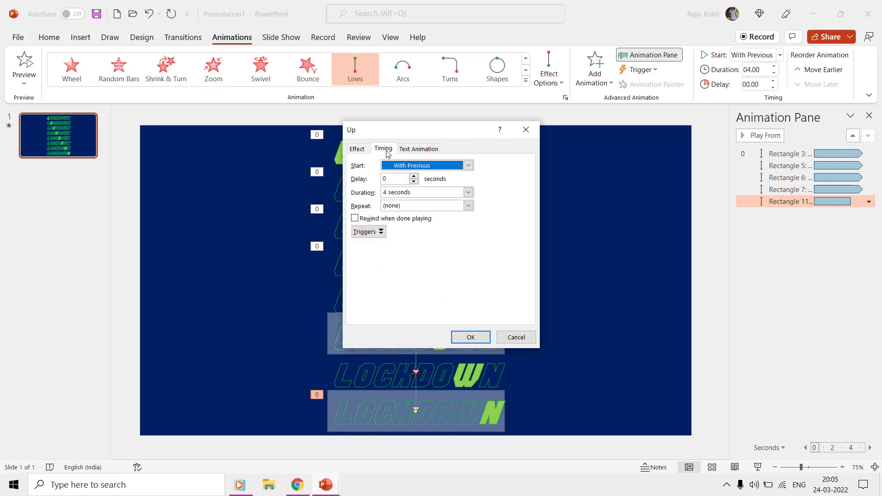
pyautogui.click(468, 207)
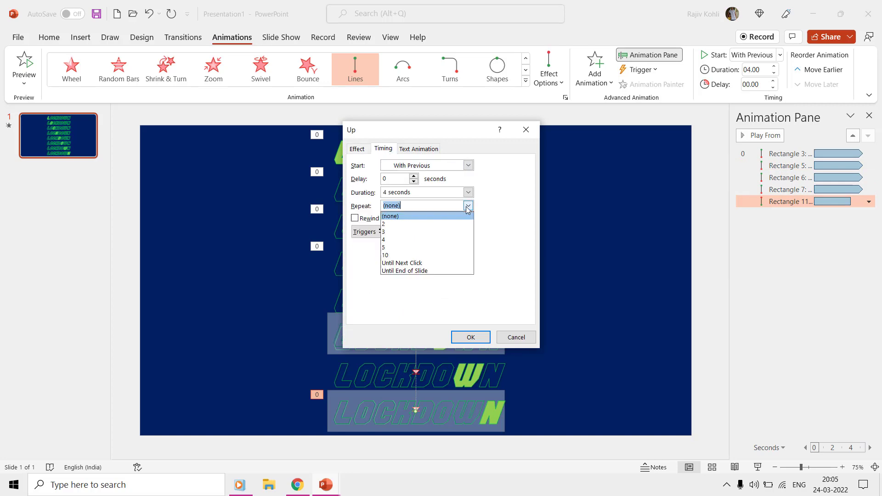
pyautogui.click(418, 271)
pyautogui.click(472, 339)
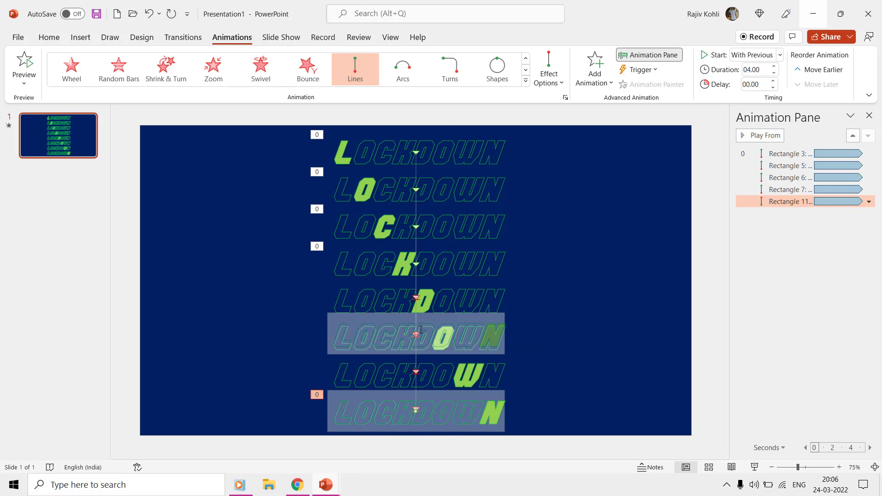
# Extend the bottom row's upward path so it ends at the top row.
pyautogui.moveTo(416, 335); pyautogui.dragTo(405, 157)
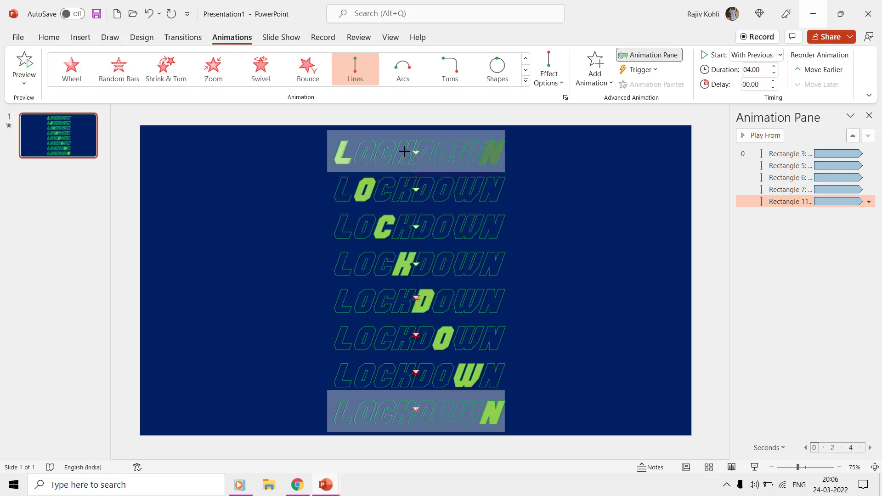
pyautogui.moveTo(405, 157); pyautogui.dragTo(405, 151)
pyautogui.click(605, 181)
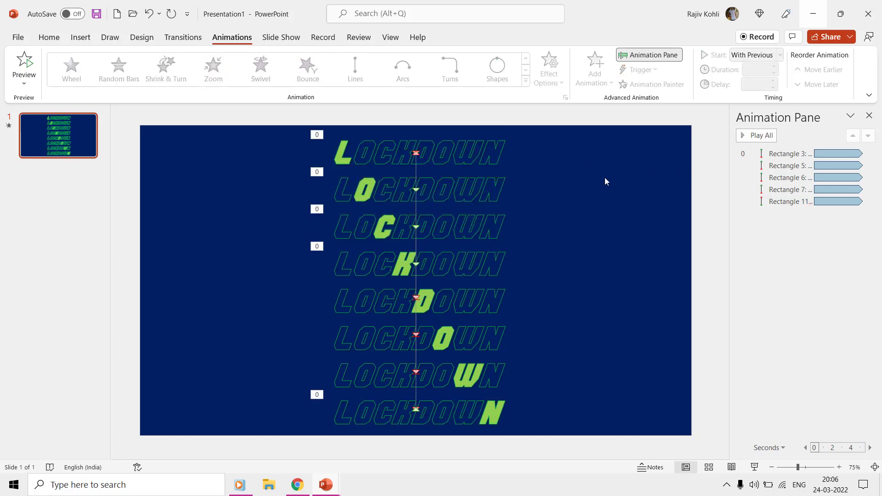
# Use Animation Painter to copy the bottom row's animation onto the other lower rows.
pyautogui.click(479, 415)
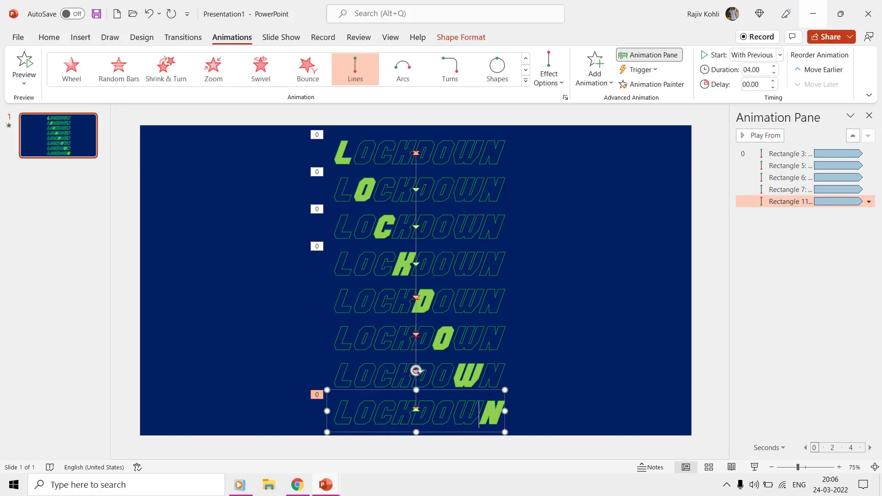
pyautogui.click(667, 87)
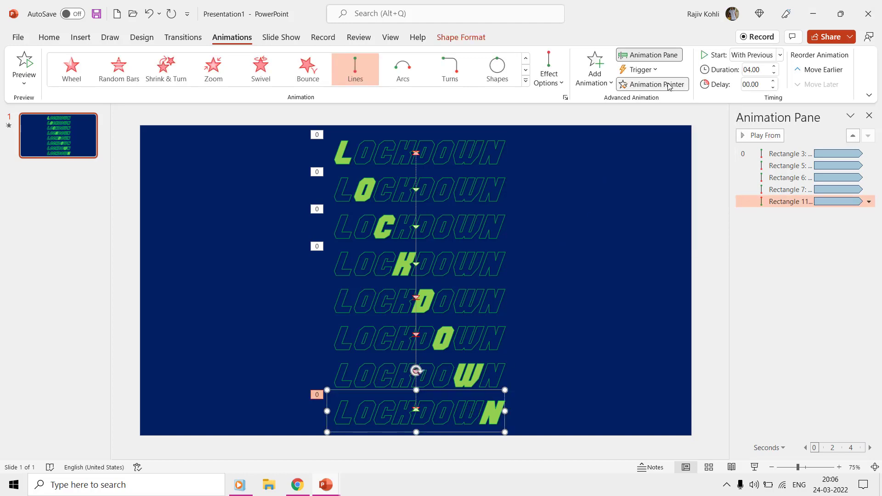
pyautogui.click(495, 372)
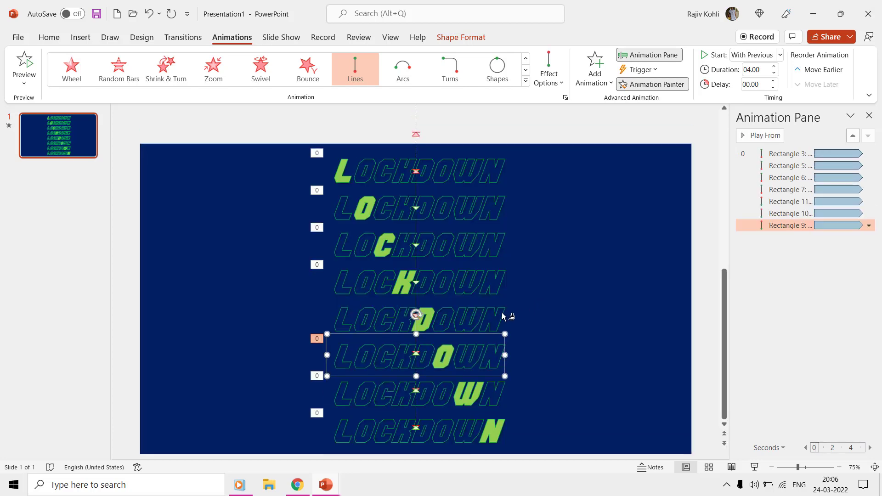
pyautogui.click(501, 313)
pyautogui.click(507, 313)
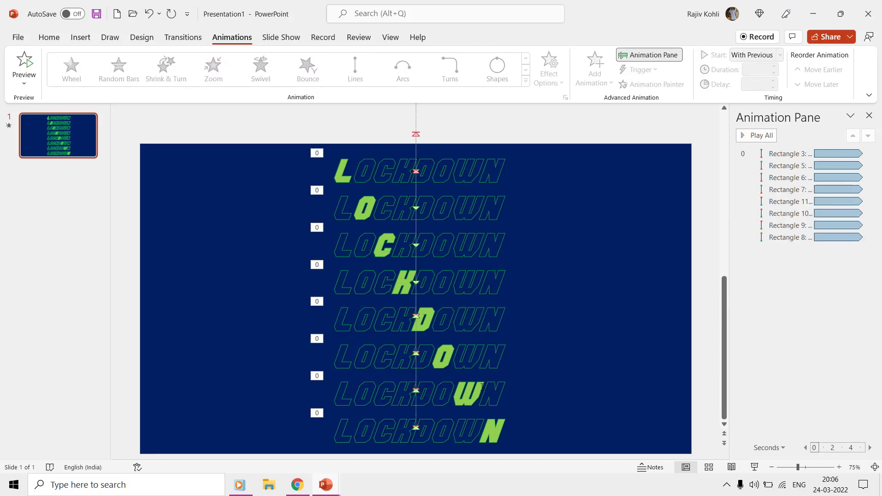
# Make row seven's upward path end on row two and row six's on row three.
pyautogui.click(793, 213)
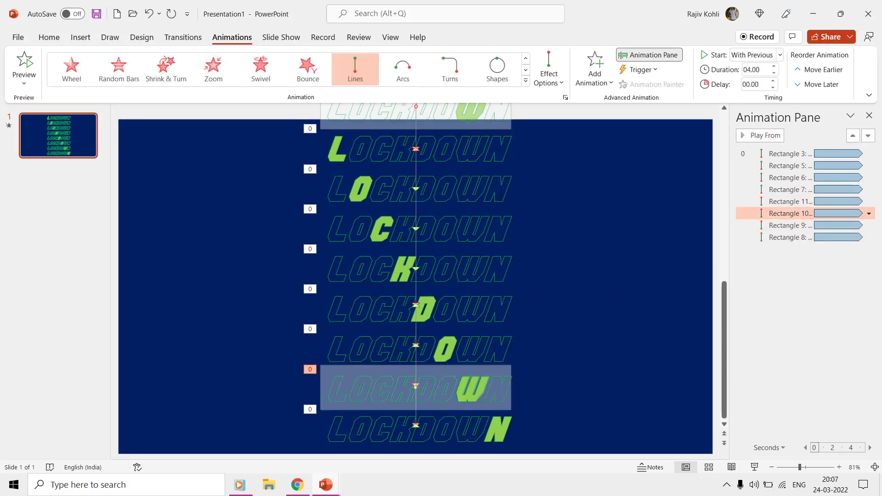
pyautogui.scroll(-2, 427, 178)
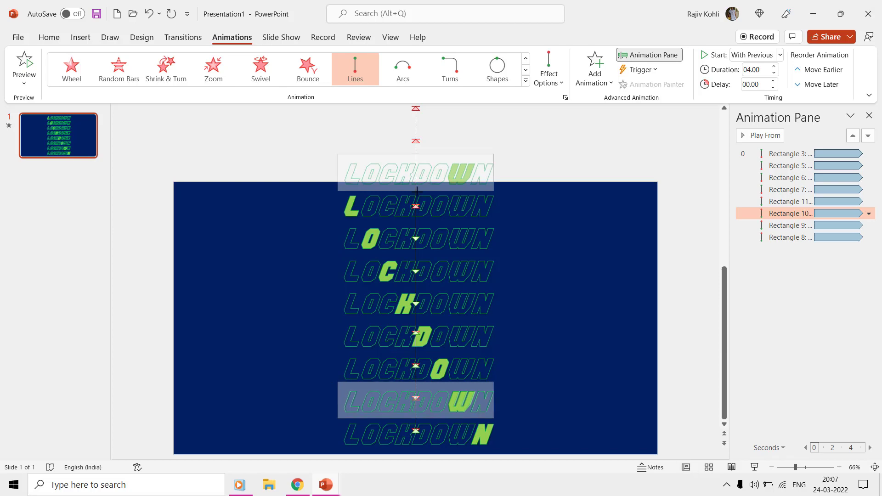
pyautogui.moveTo(419, 169); pyautogui.dragTo(418, 238)
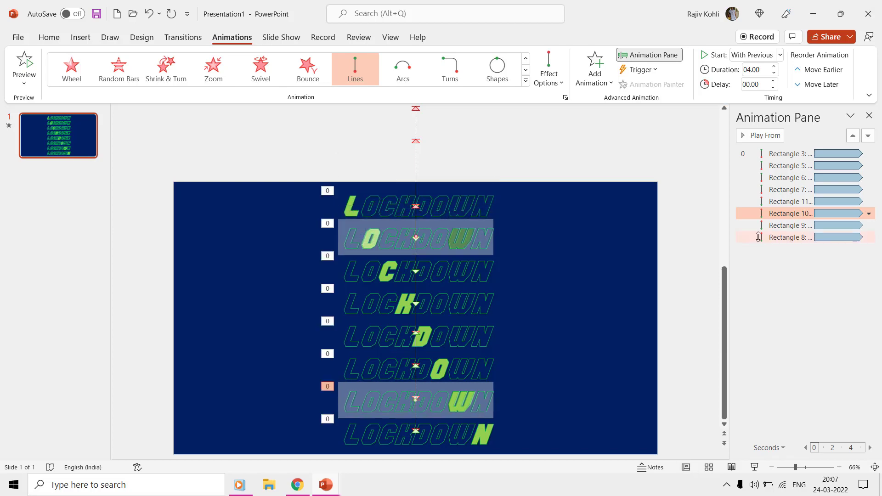
pyautogui.click(782, 224)
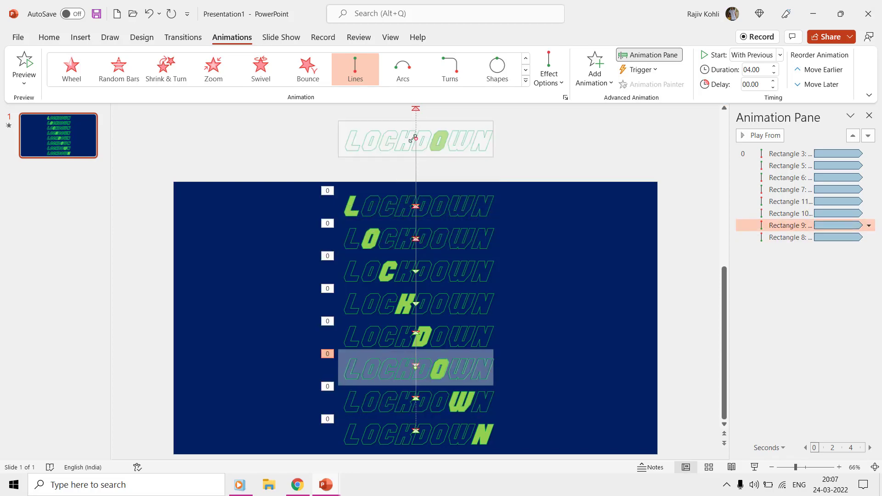
pyautogui.moveTo(416, 141); pyautogui.dragTo(413, 270)
pyautogui.click(785, 237)
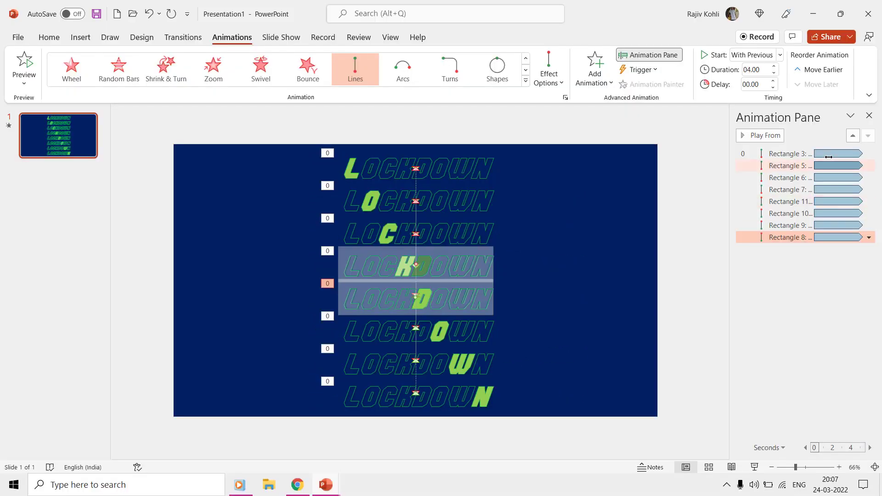
# Select all eight animations and set their text to animate By letter in Effect Options.
pyautogui.click(805, 153)
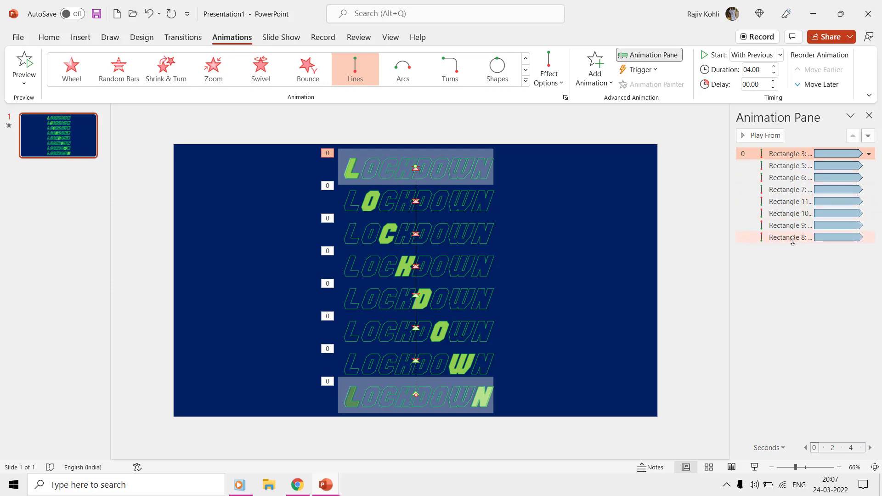
pyautogui.keyDown('shift'); pyautogui.click(792, 238); pyautogui.keyUp('shift')
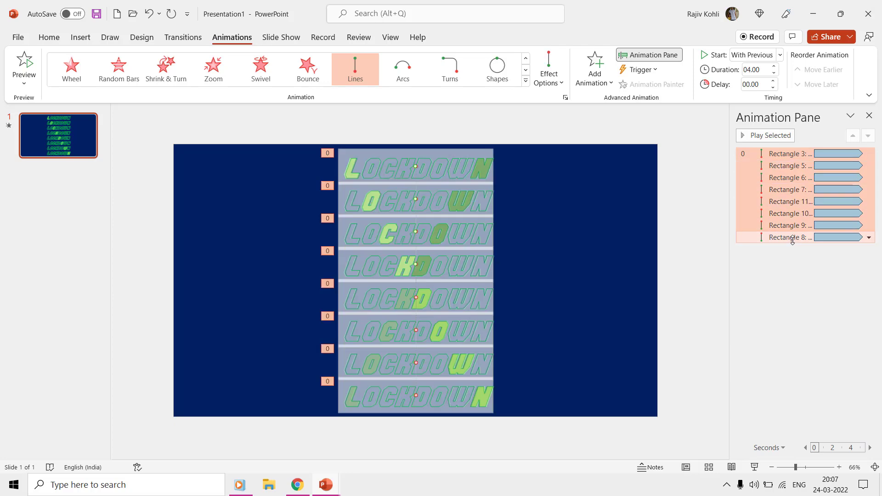
pyautogui.rightClick(785, 178)
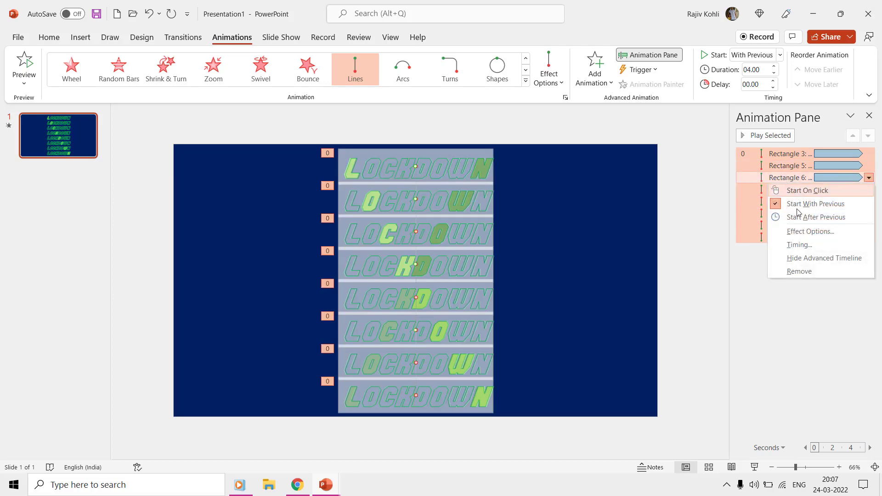
pyautogui.click(803, 234)
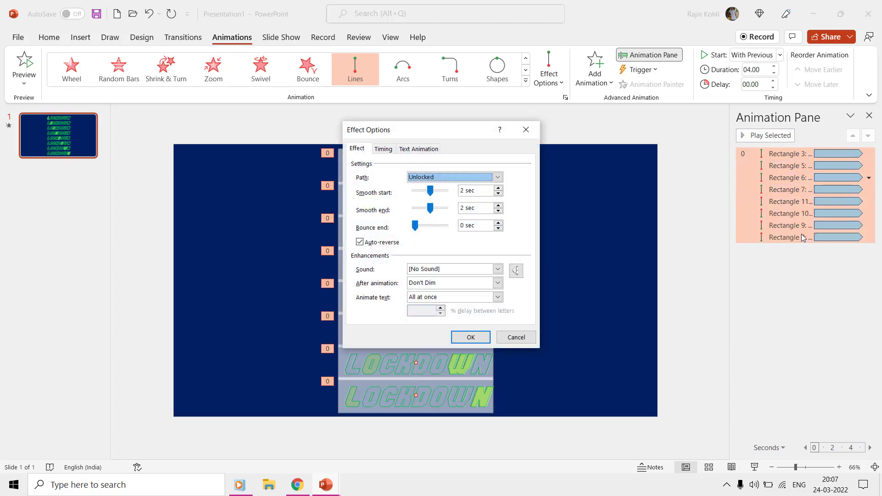
pyautogui.click(497, 296)
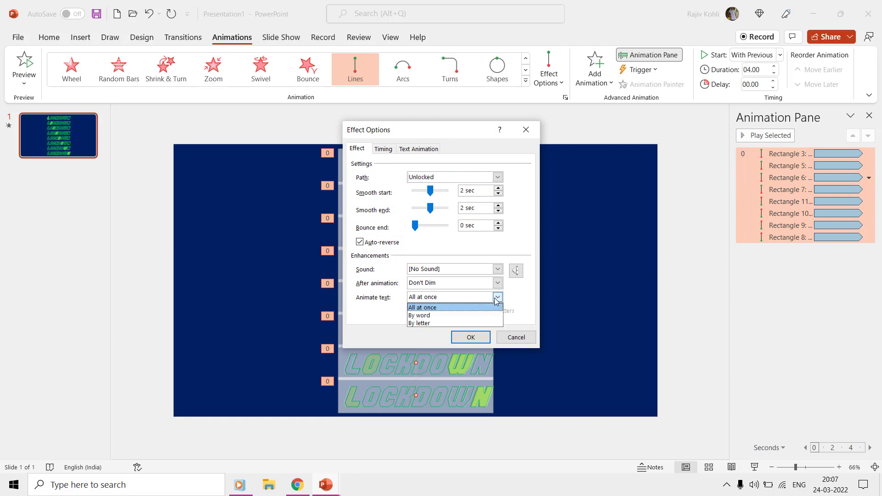
pyautogui.click(473, 322)
pyautogui.write('8')
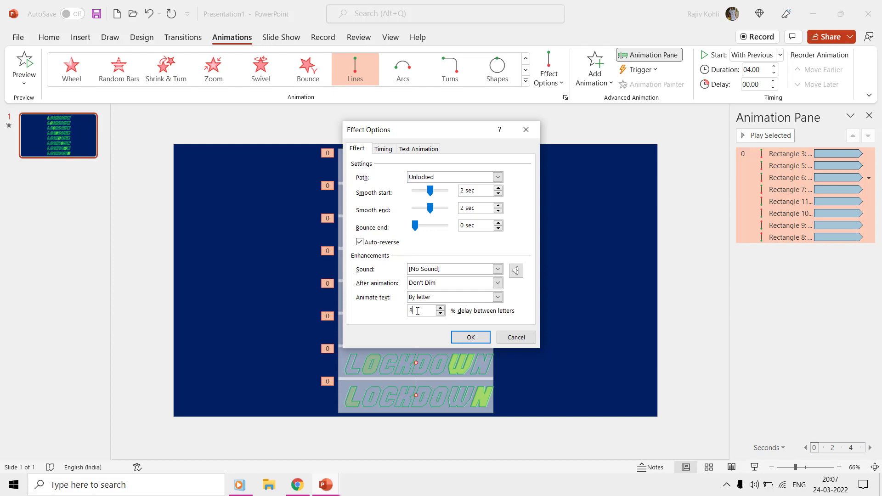
pyautogui.press('Return')
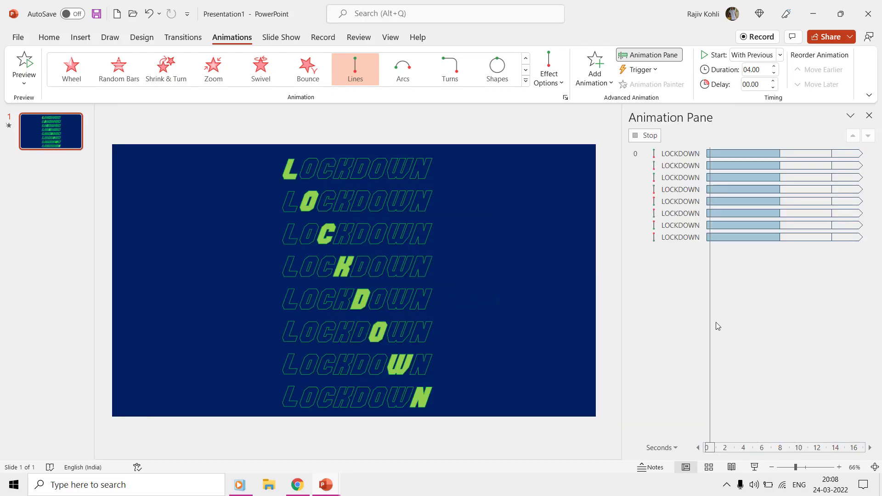